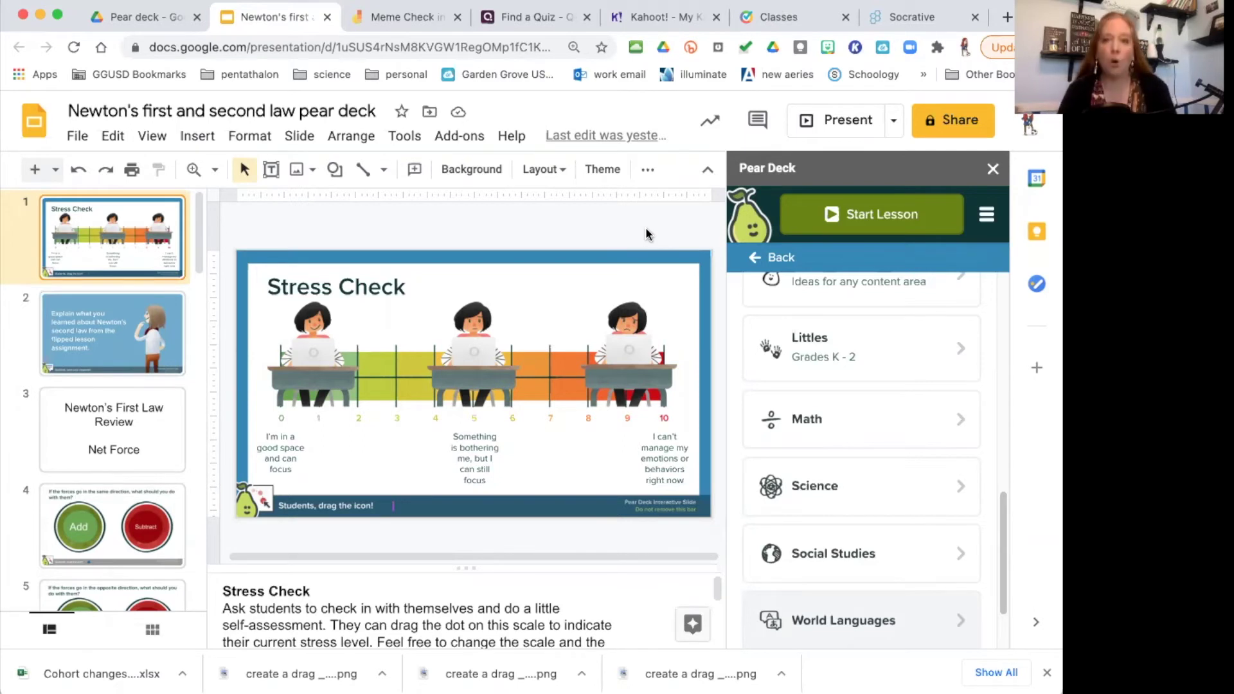
Go back to the main Pear Deck menu, open the Template Library, and scroll to Subject Areas
{"action": "left_click", "coordinate": [759, 256]}
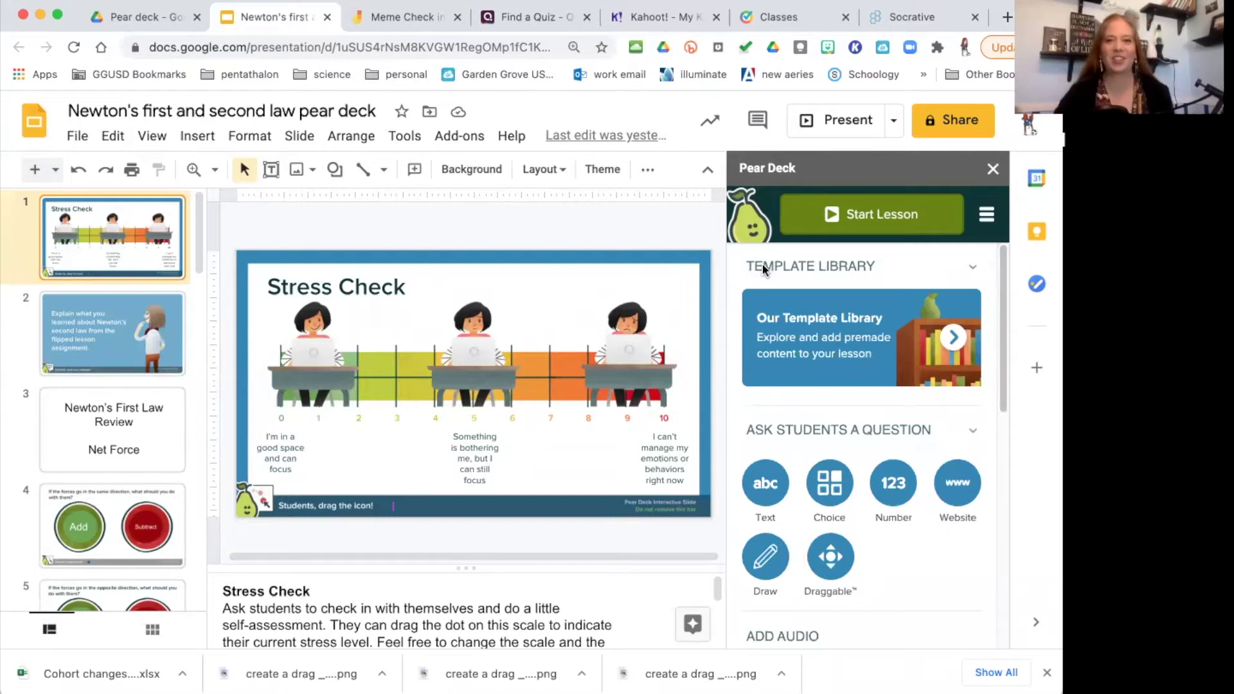
{"action": "left_click", "coordinate": [956, 337]}
{"action": "scroll", "coordinate": [1004, 288], "scroll_direction": "up", "scroll_amount": 3}
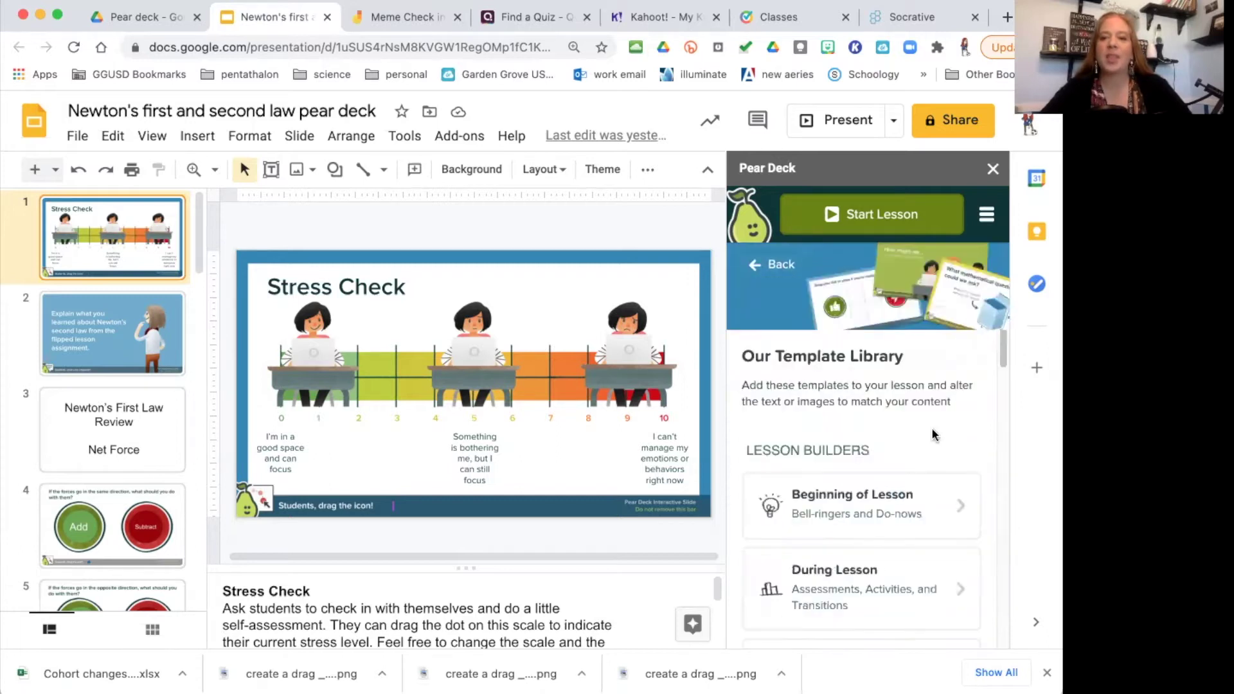
{"action": "scroll", "coordinate": [1007, 356], "scroll_direction": "down", "scroll_amount": 2}
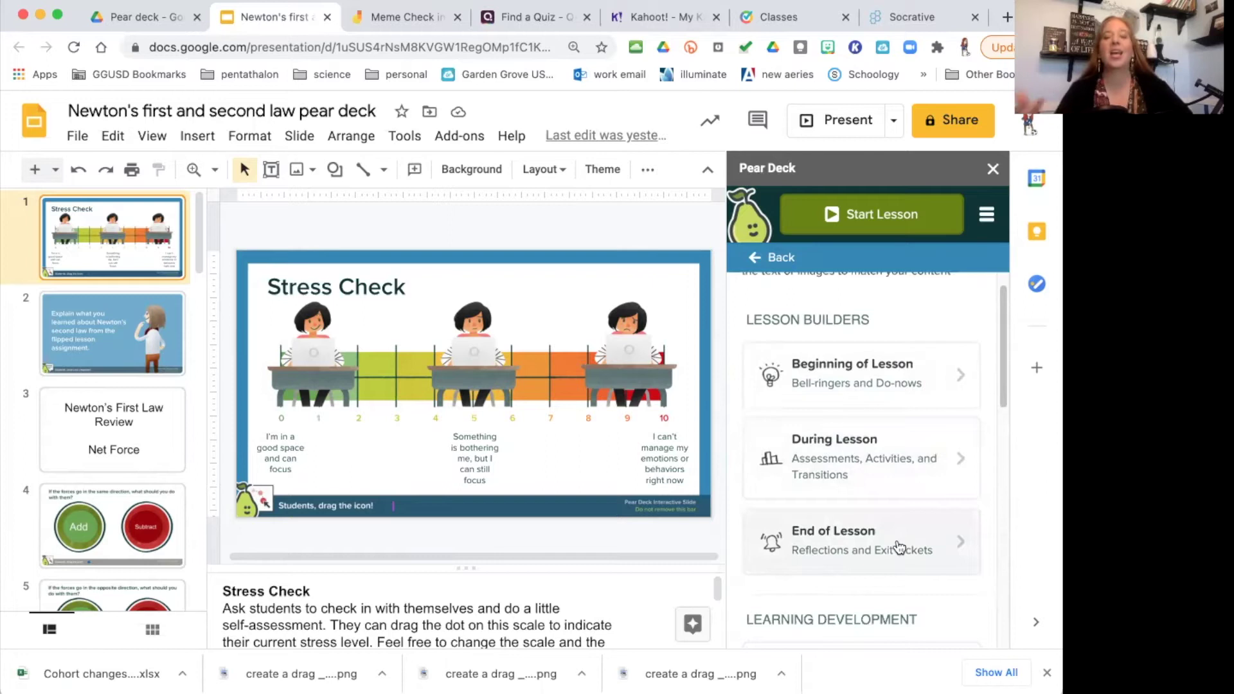
{"action": "scroll", "coordinate": [1001, 462], "scroll_direction": "down", "scroll_amount": 4}
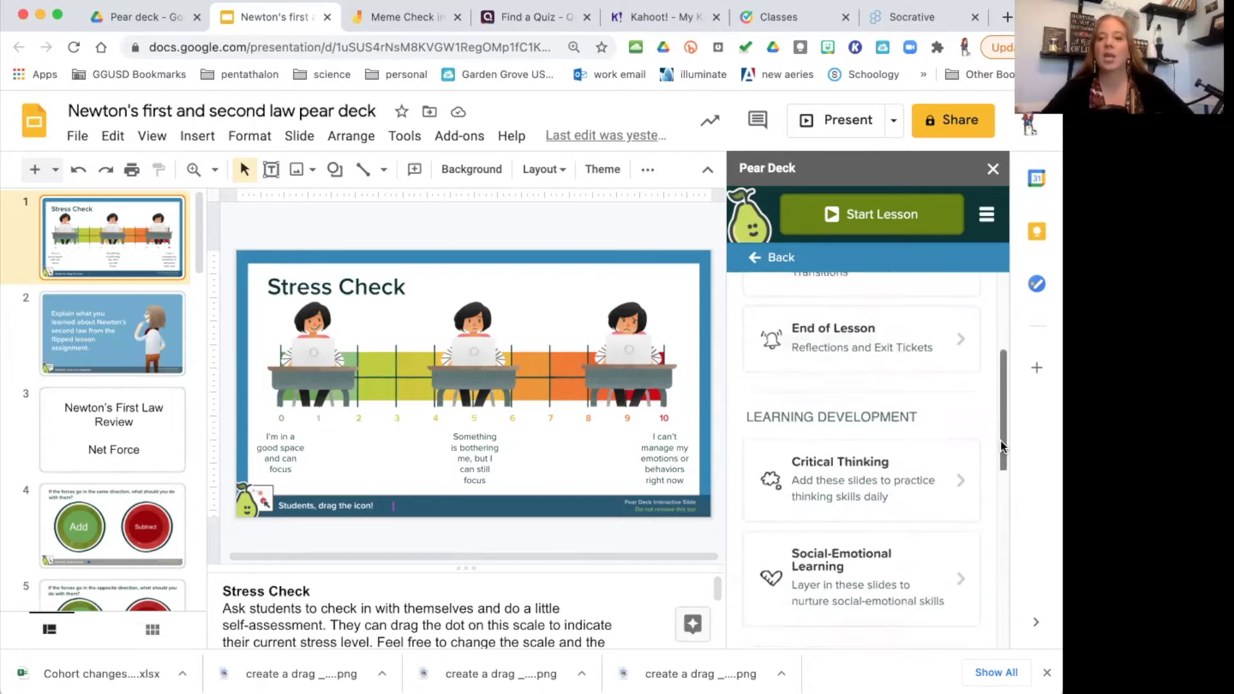
{"action": "scroll", "coordinate": [1000, 463], "scroll_direction": "down", "scroll_amount": 1}
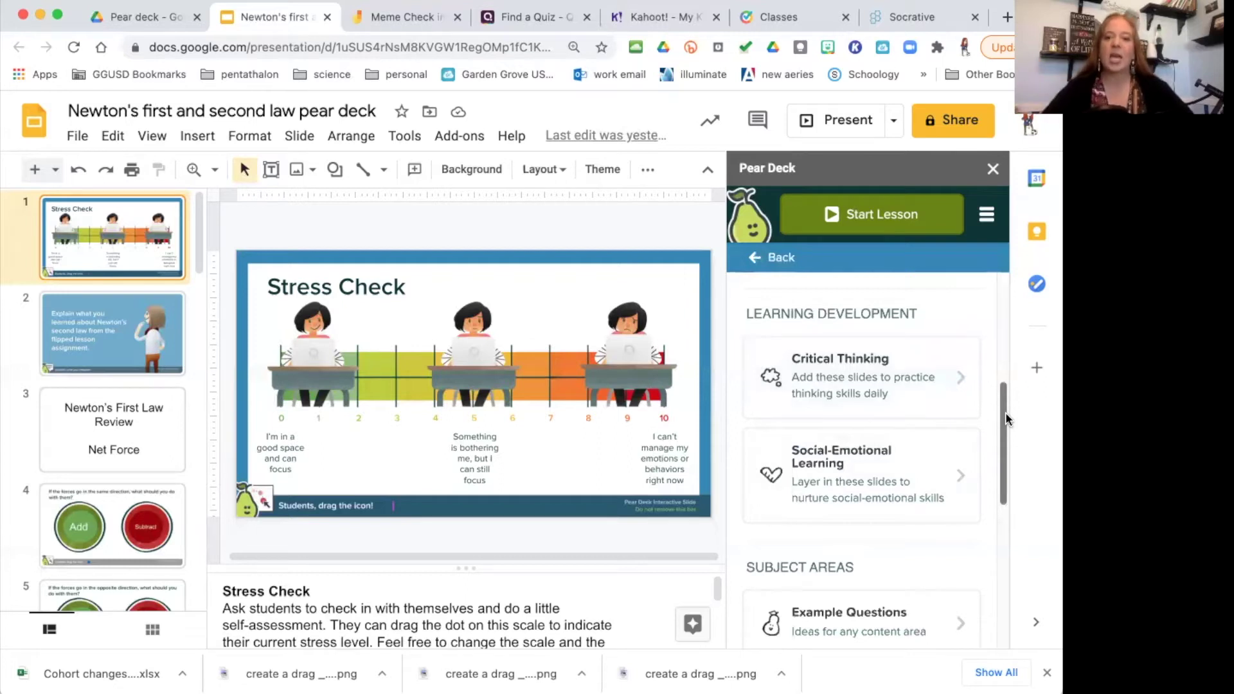
{"action": "left_click_drag", "start_coordinate": [1007, 418], "coordinate": [1001, 515]}
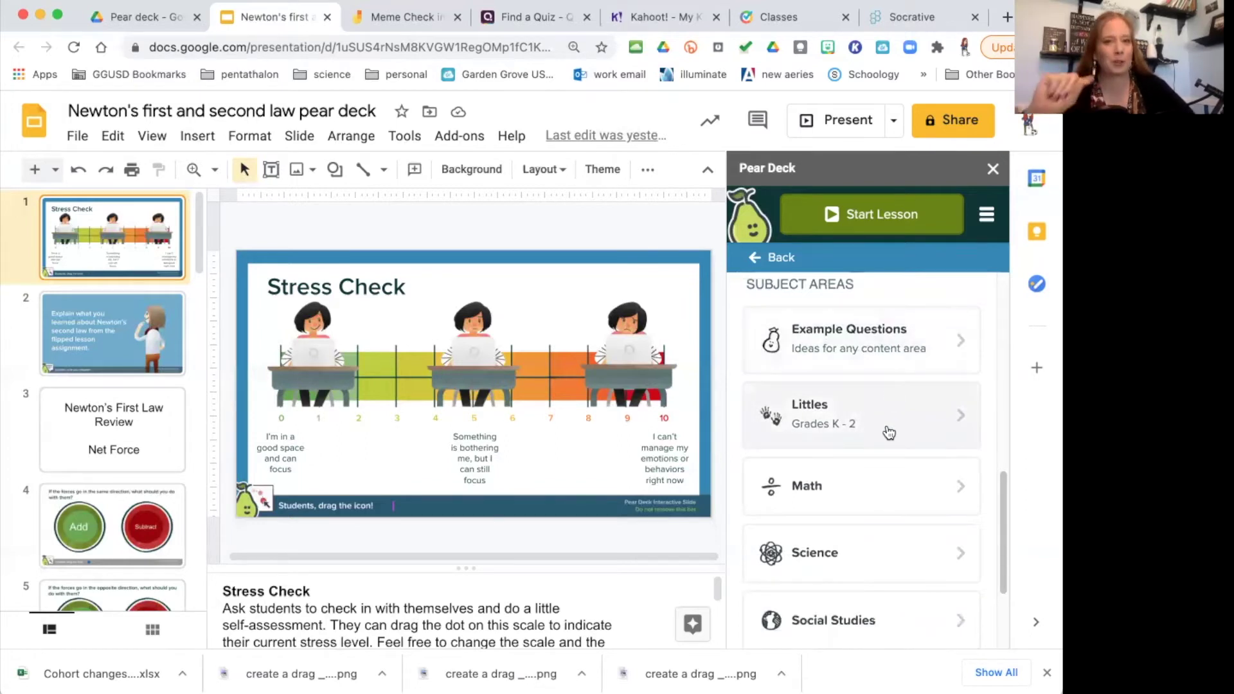
Open the Science templates and scroll through the periodic table, atom and lab report slides
{"action": "left_click", "coordinate": [956, 554]}
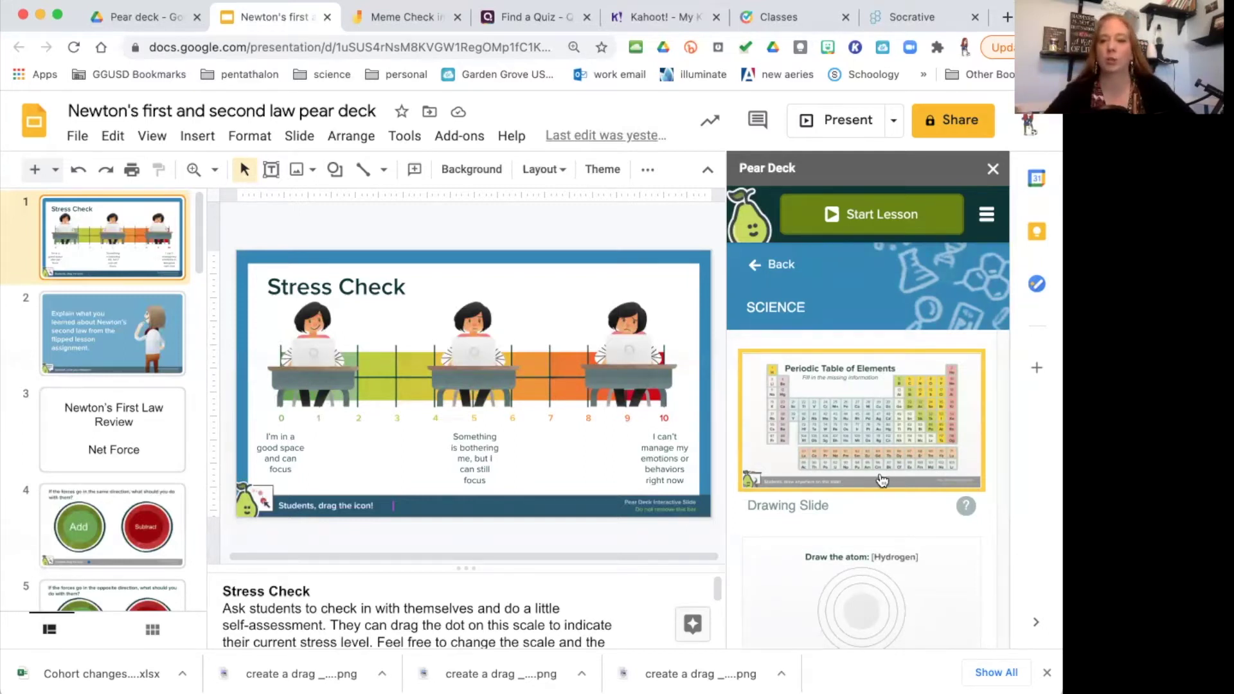
{"action": "left_click_drag", "start_coordinate": [1001, 494], "coordinate": [1019, 299]}
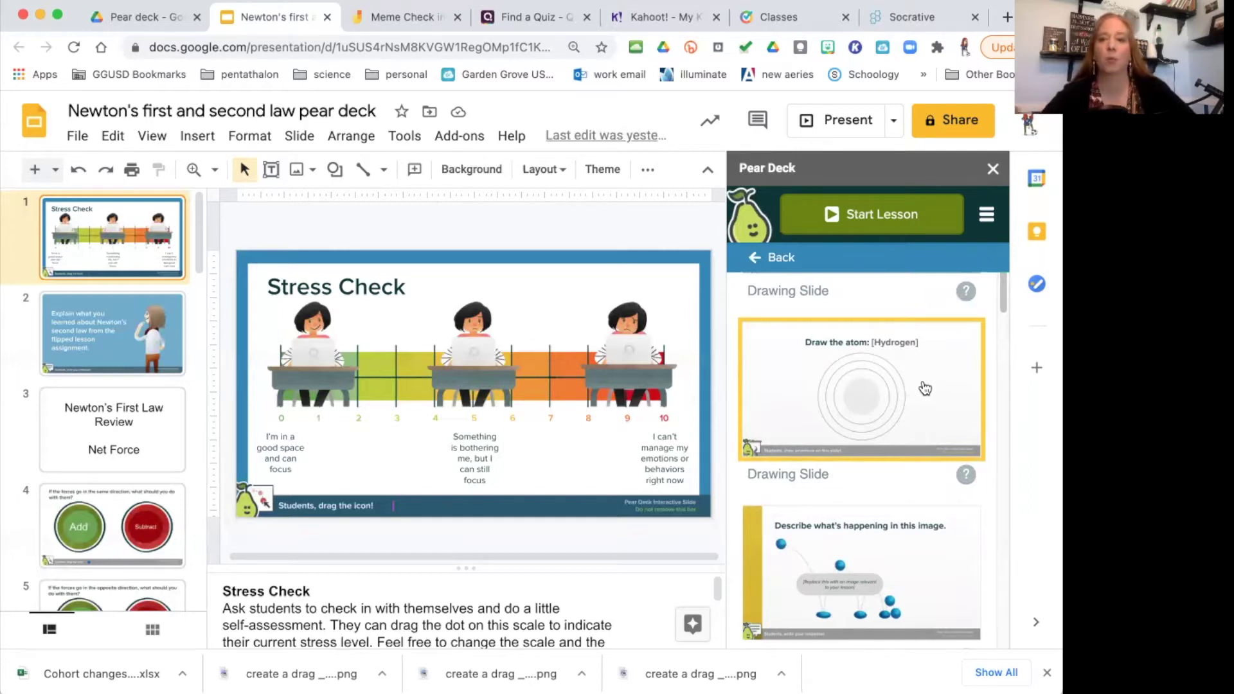
{"action": "left_click_drag", "start_coordinate": [1002, 290], "coordinate": [1001, 326]}
{"action": "scroll", "coordinate": [983, 367], "scroll_direction": "down", "scroll_amount": 4}
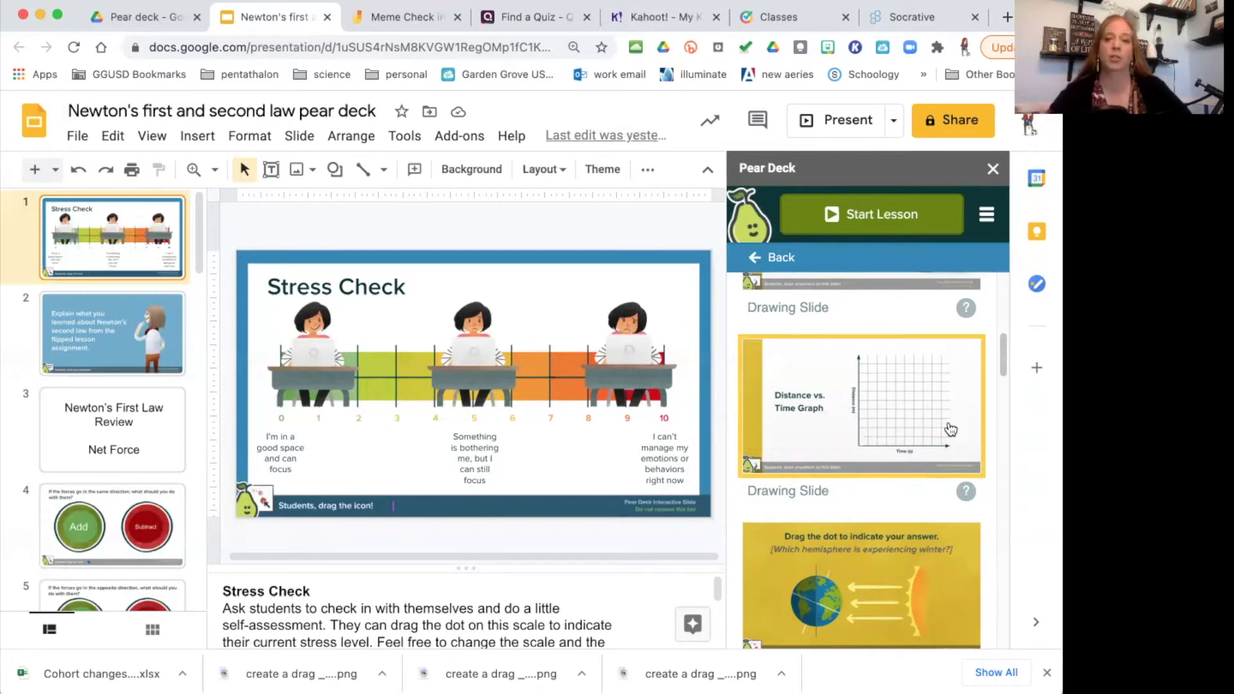
{"action": "left_click_drag", "start_coordinate": [1007, 353], "coordinate": [1027, 449]}
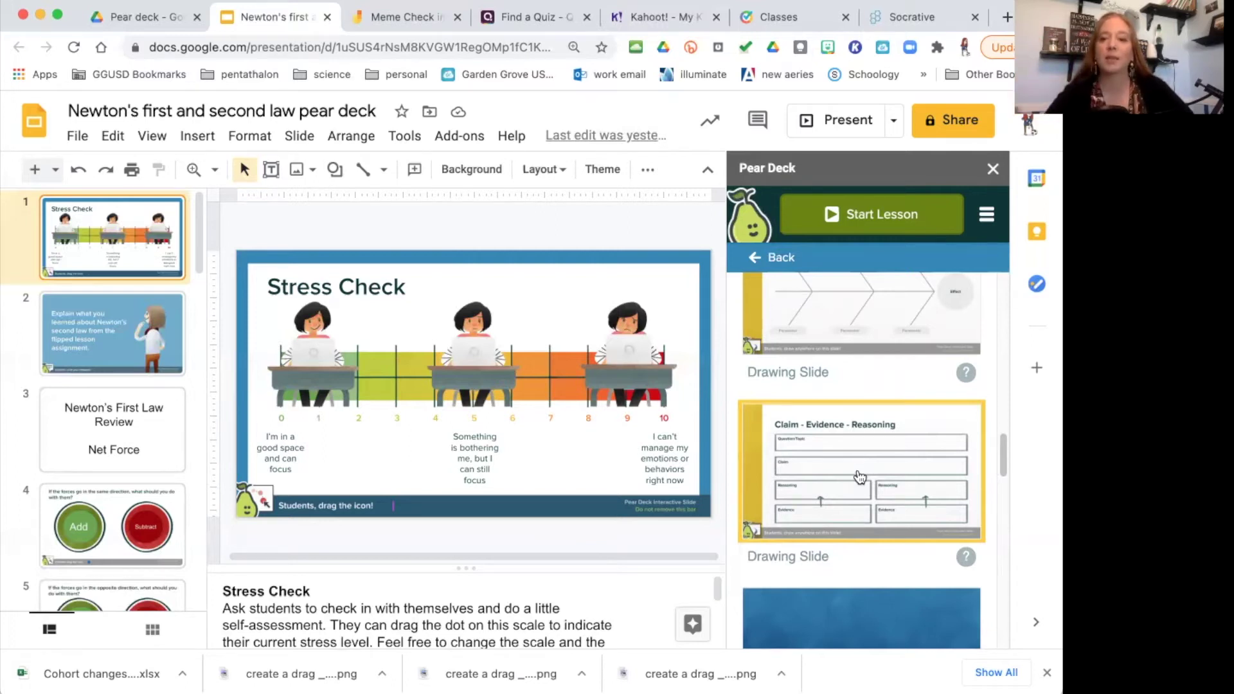
{"action": "left_click_drag", "start_coordinate": [1002, 437], "coordinate": [1000, 479]}
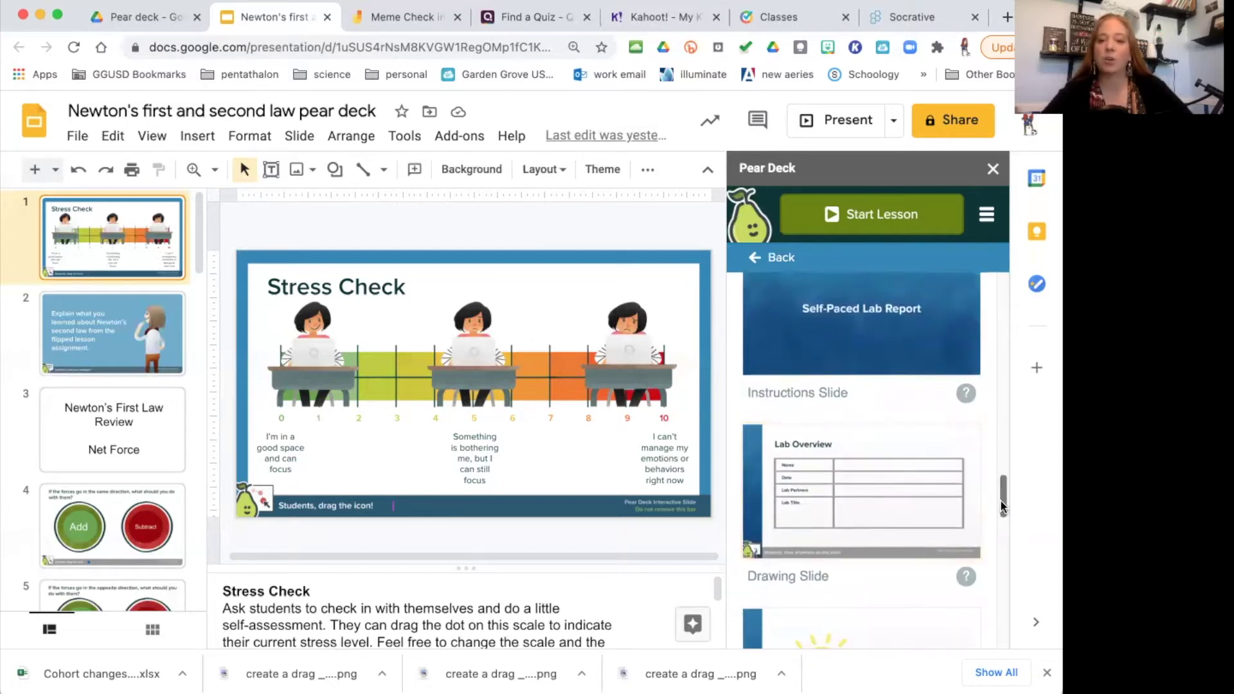
{"action": "scroll", "coordinate": [1001, 500], "scroll_direction": "down", "scroll_amount": 10}
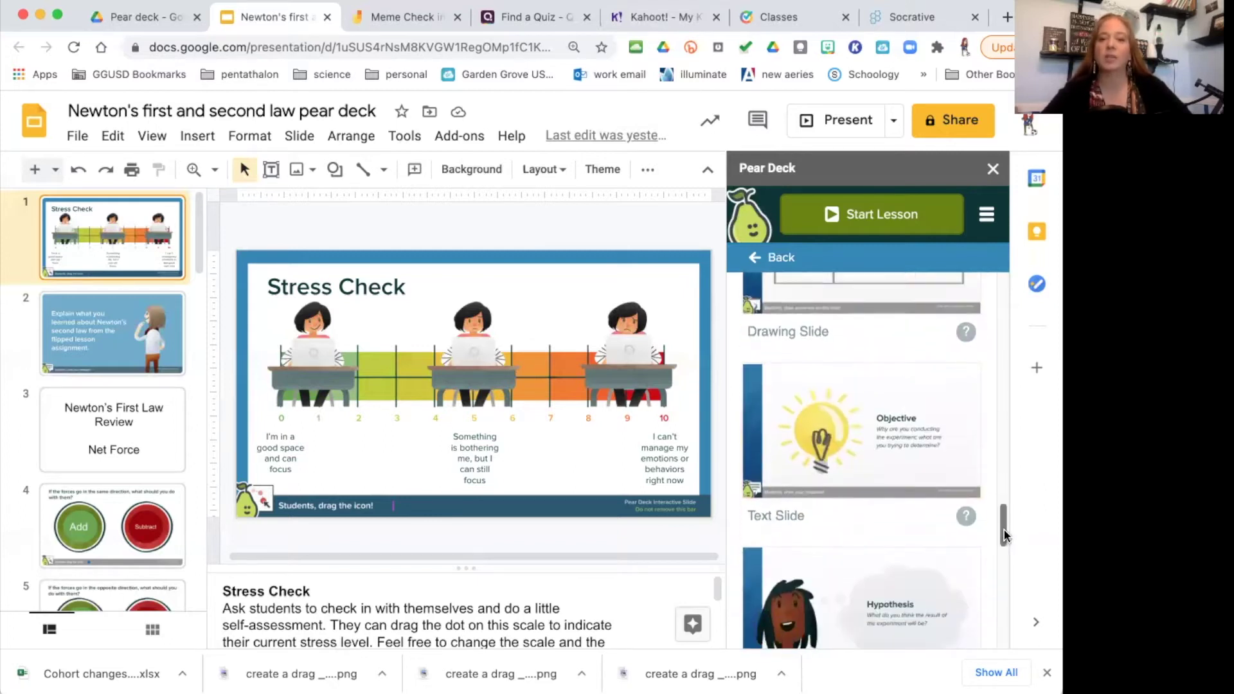
Return the Pear Deck sidebar to the subject-area categories
{"action": "left_click", "coordinate": [749, 257]}
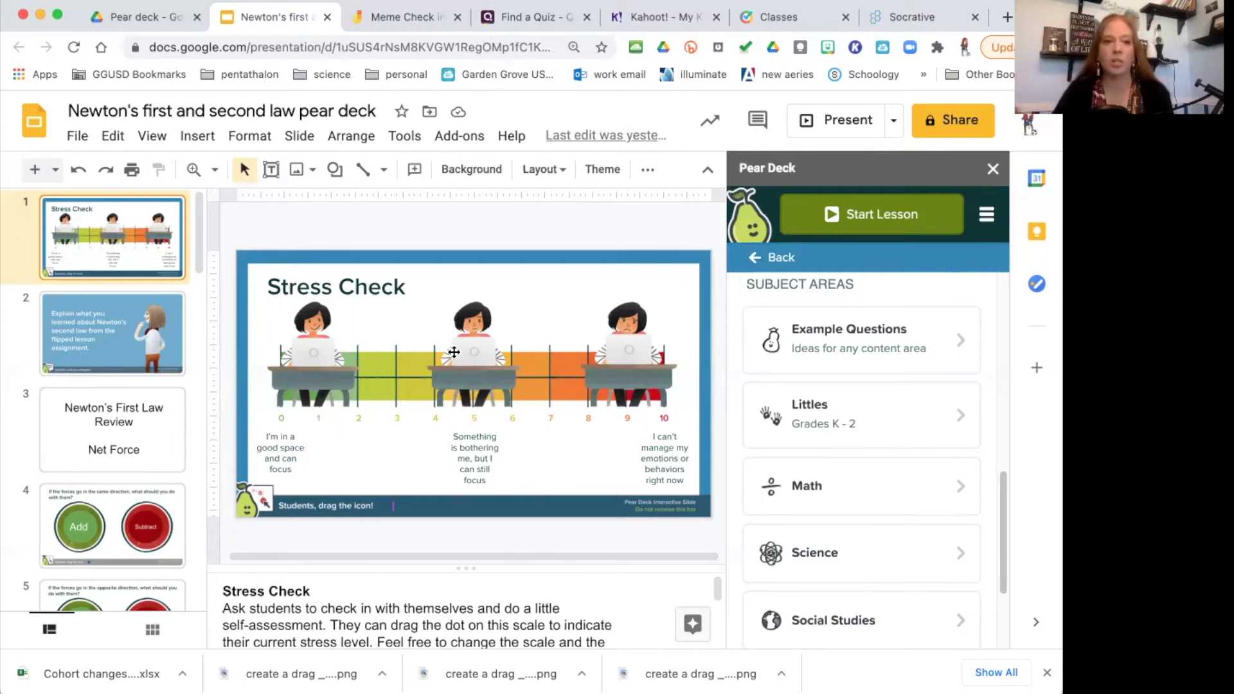
Display slide 2, the Newton's second law Homework Reflection prompt
{"action": "left_click", "coordinate": [101, 327]}
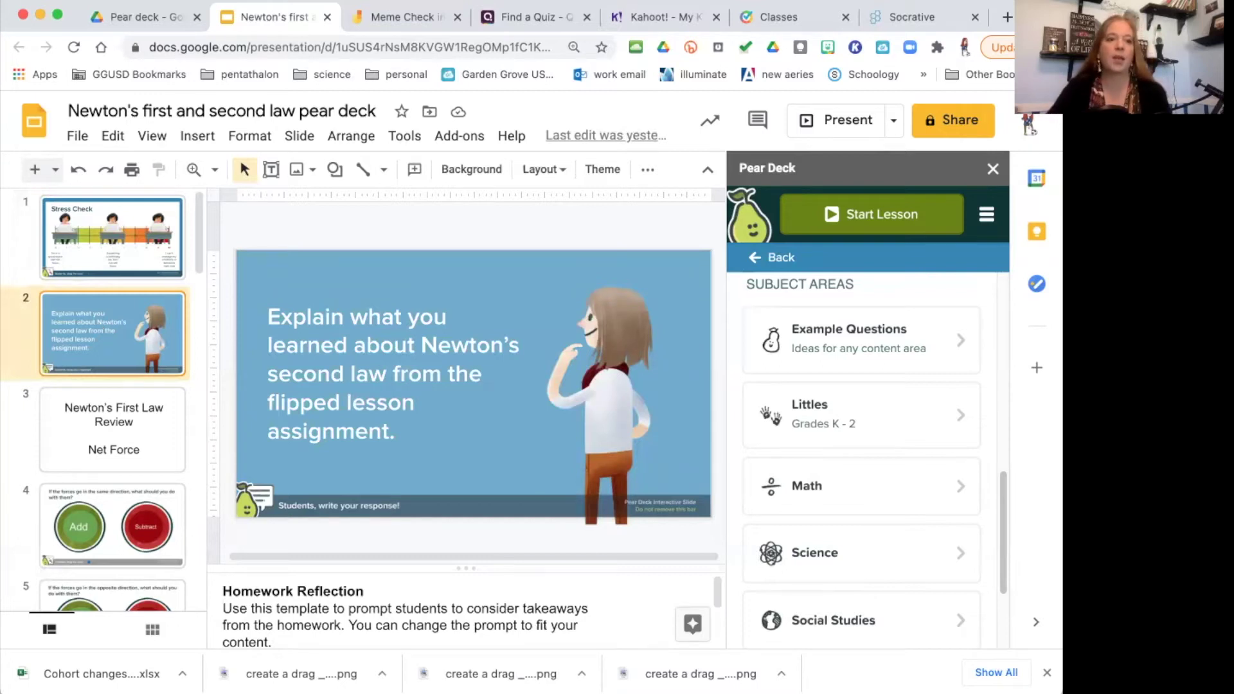
View the Newton's First Law Review, add-or-subtract forces, and net-force feelings check slides
{"action": "left_click", "coordinate": [145, 415]}
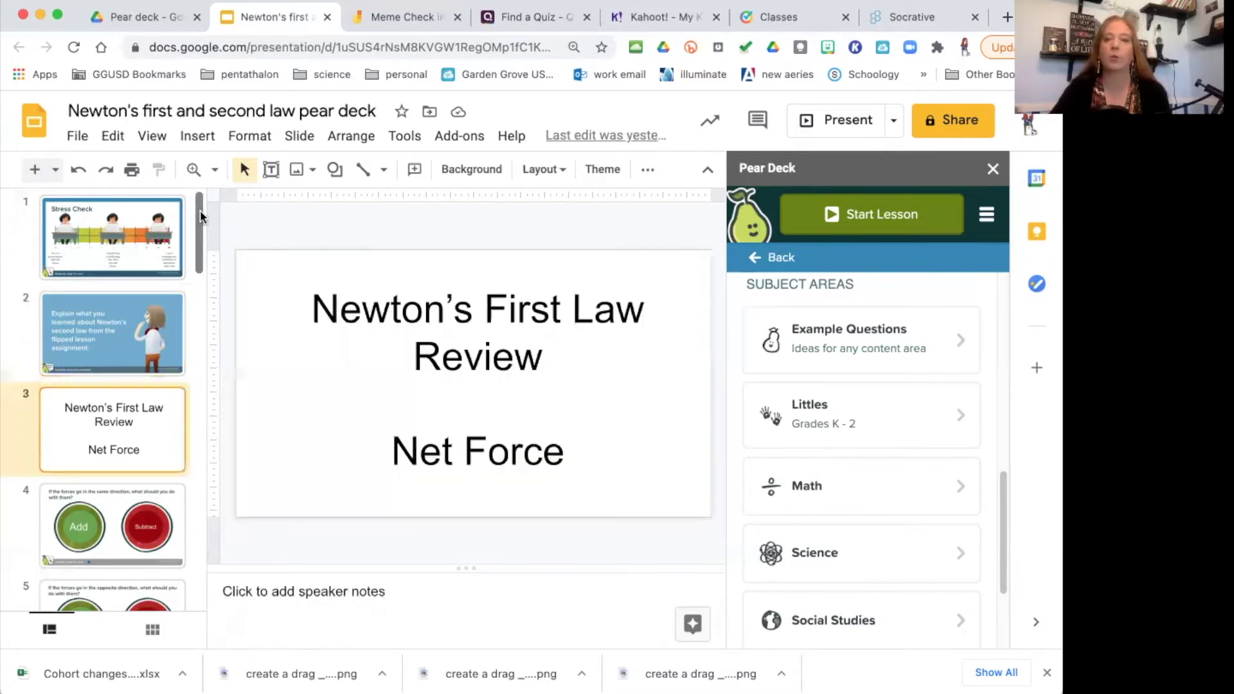
{"action": "left_click_drag", "start_coordinate": [201, 217], "coordinate": [199, 257]}
{"action": "left_click", "coordinate": [170, 292]}
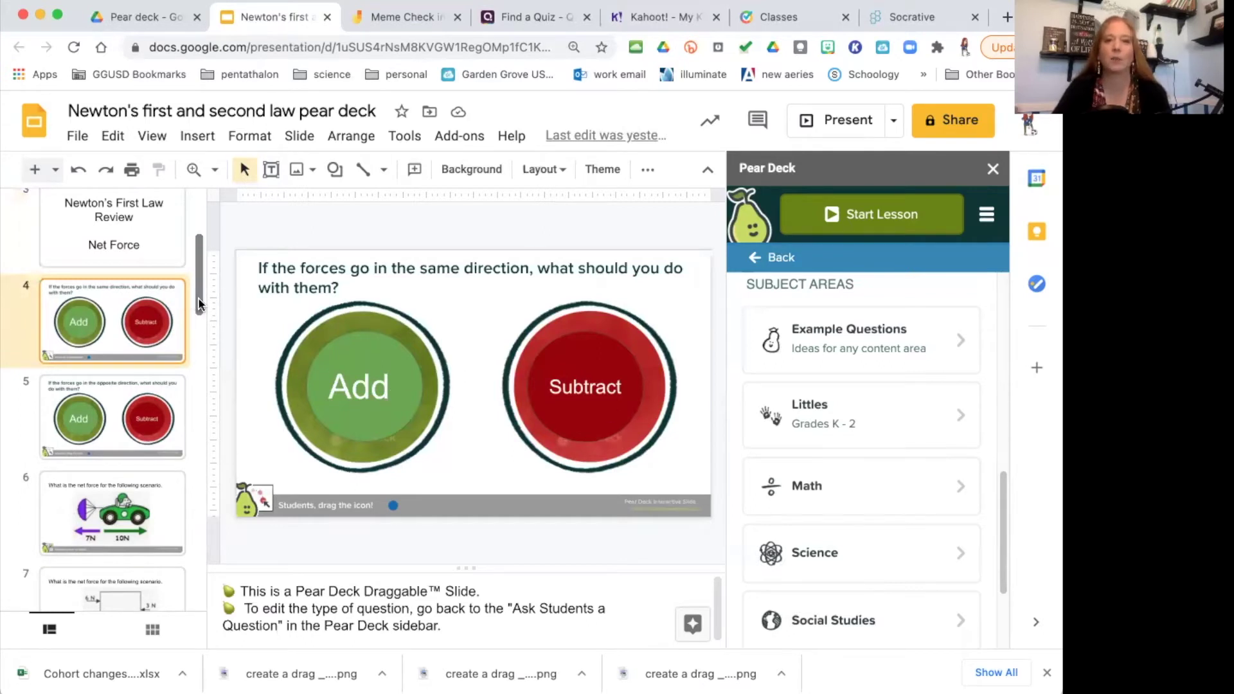
{"action": "scroll", "coordinate": [198, 302], "scroll_direction": "down", "scroll_amount": 5}
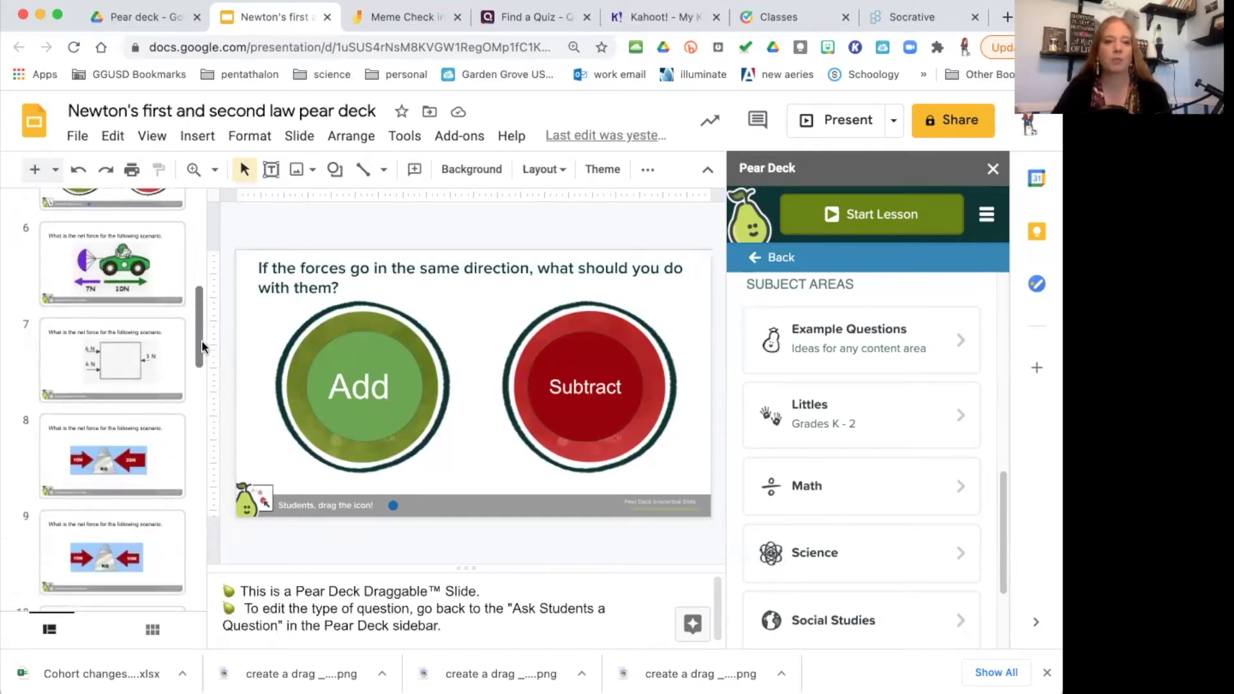
{"action": "left_click_drag", "start_coordinate": [202, 341], "coordinate": [197, 445]}
{"action": "left_click", "coordinate": [139, 431]}
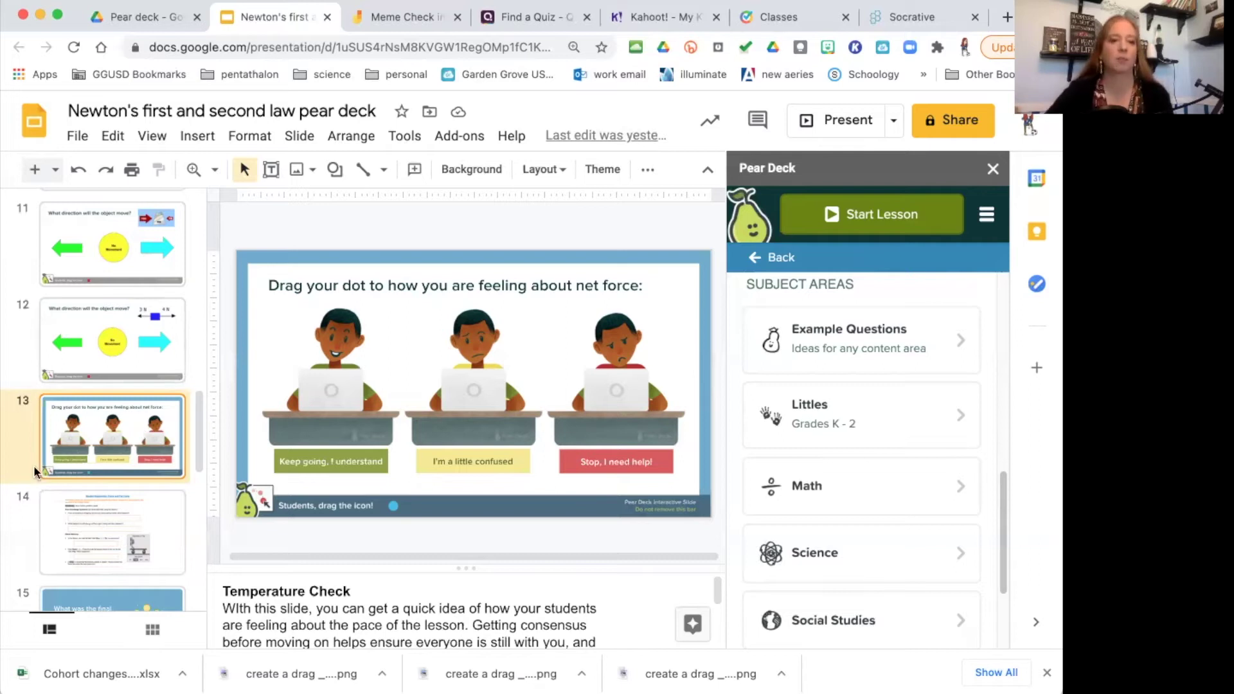
View the fan carts worksheet, cart final speed, lesson rating, and closing takeaway slides
{"action": "left_click", "coordinate": [160, 528]}
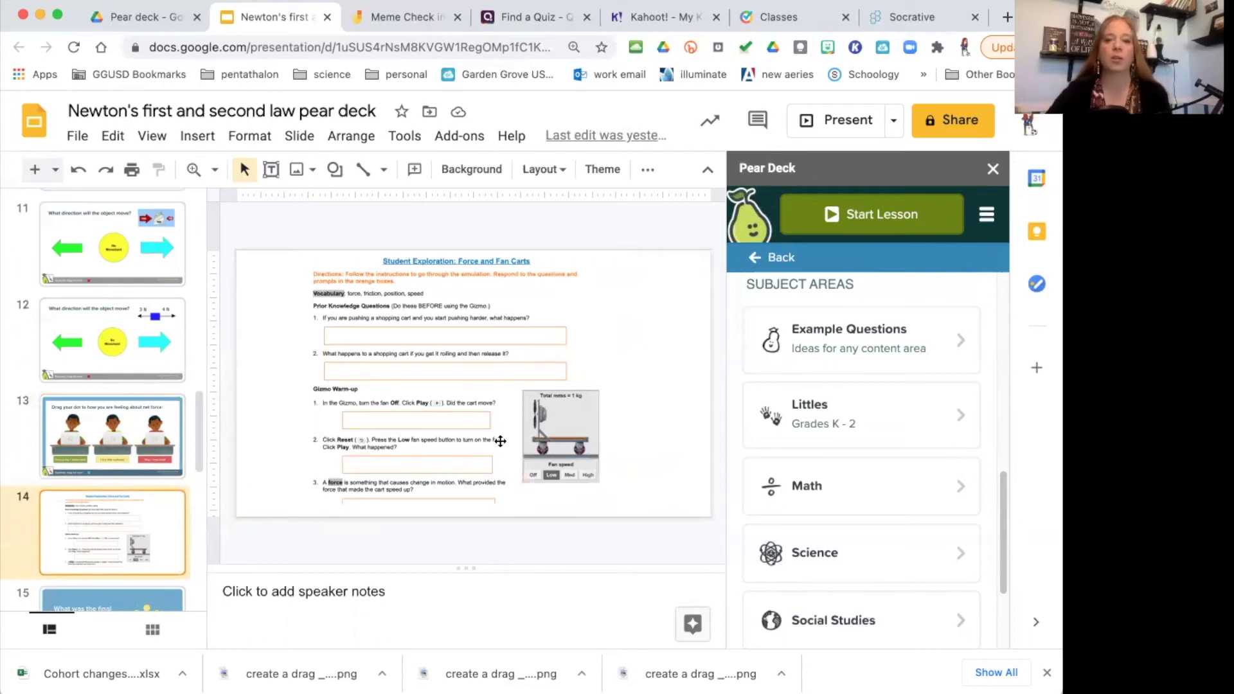
{"action": "scroll", "coordinate": [196, 418], "scroll_direction": "down", "scroll_amount": 5}
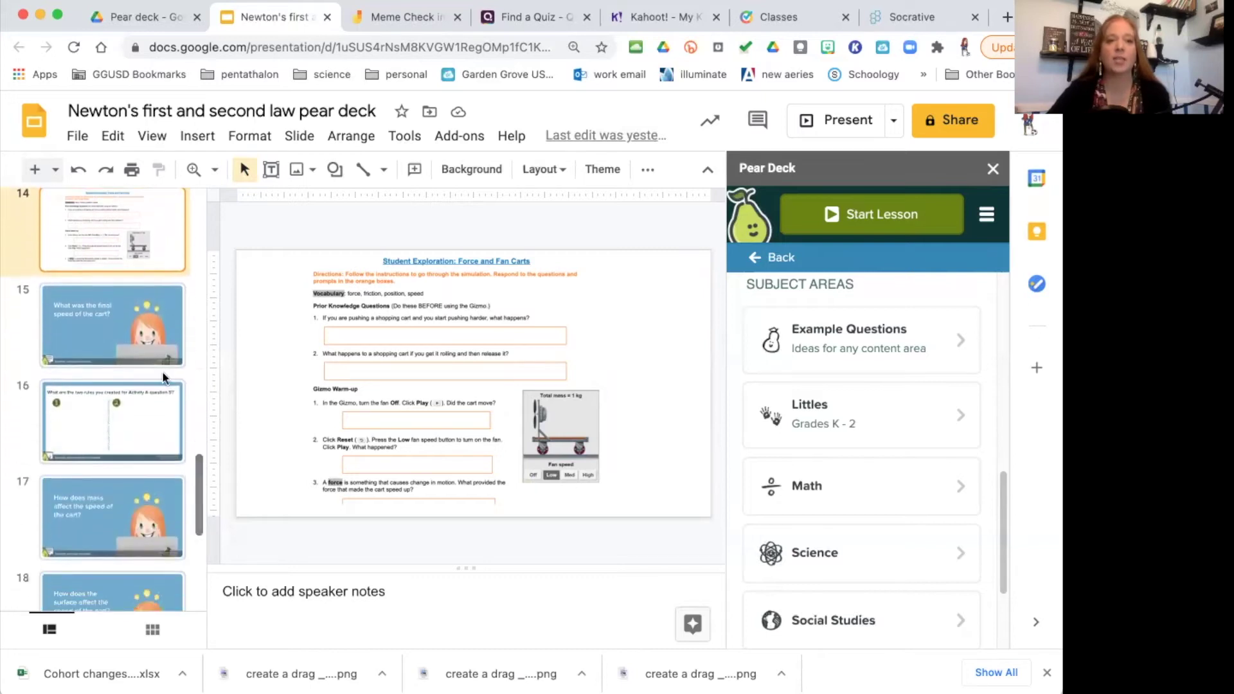
{"action": "left_click", "coordinate": [142, 305]}
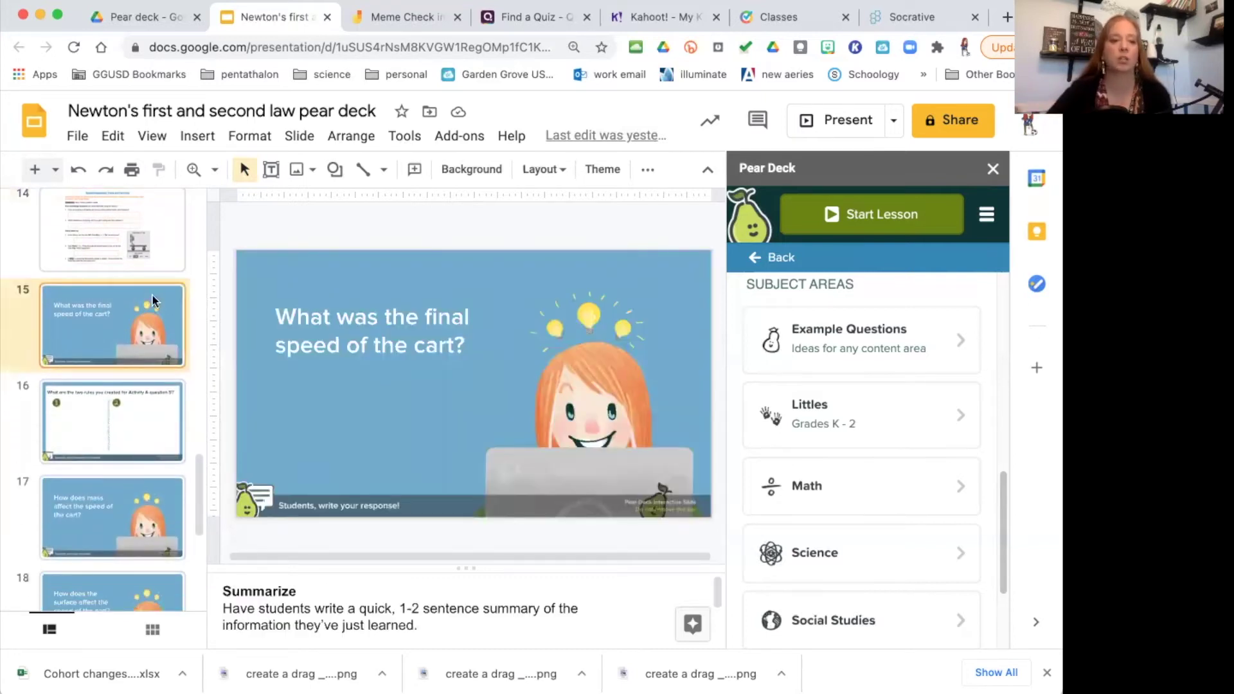
{"action": "left_click_drag", "start_coordinate": [198, 495], "coordinate": [203, 578]}
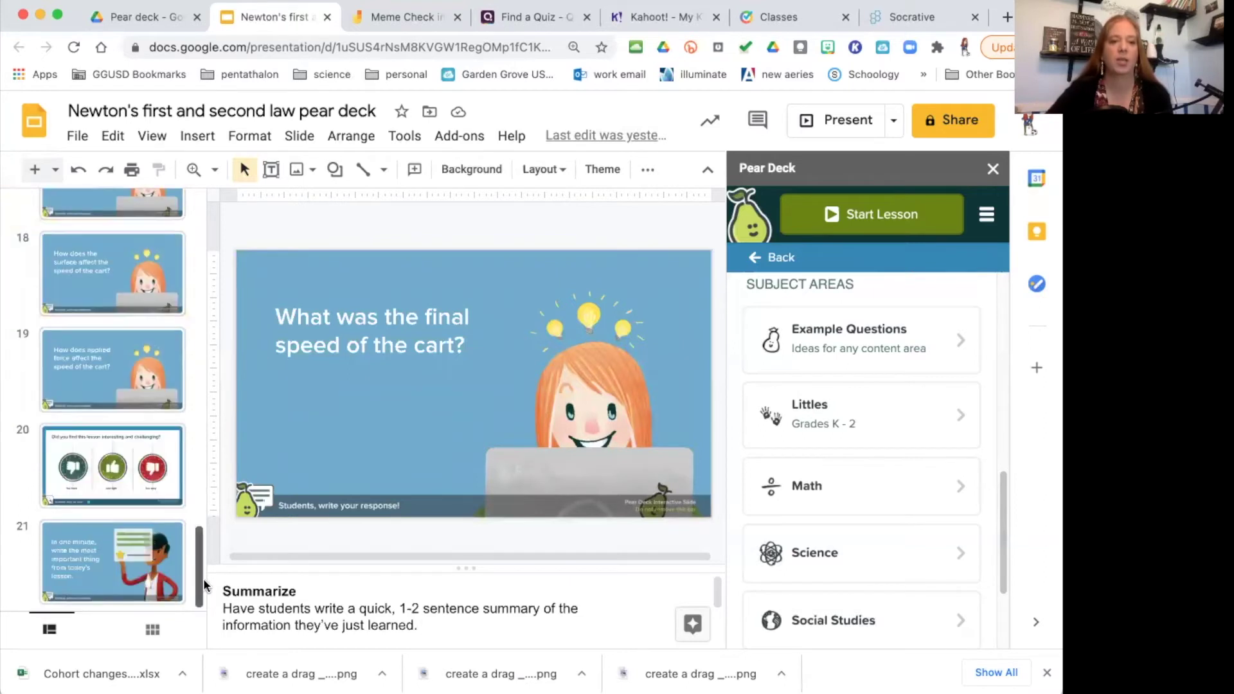
{"action": "left_click", "coordinate": [142, 447]}
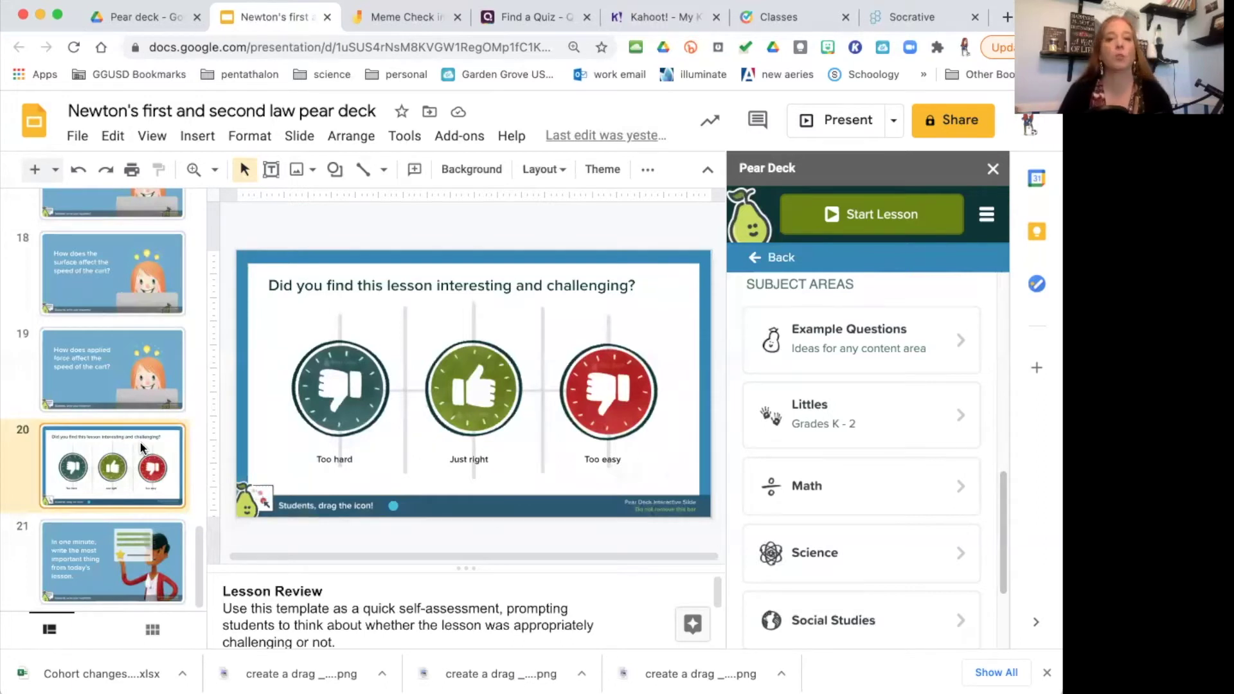
{"action": "left_click", "coordinate": [114, 568]}
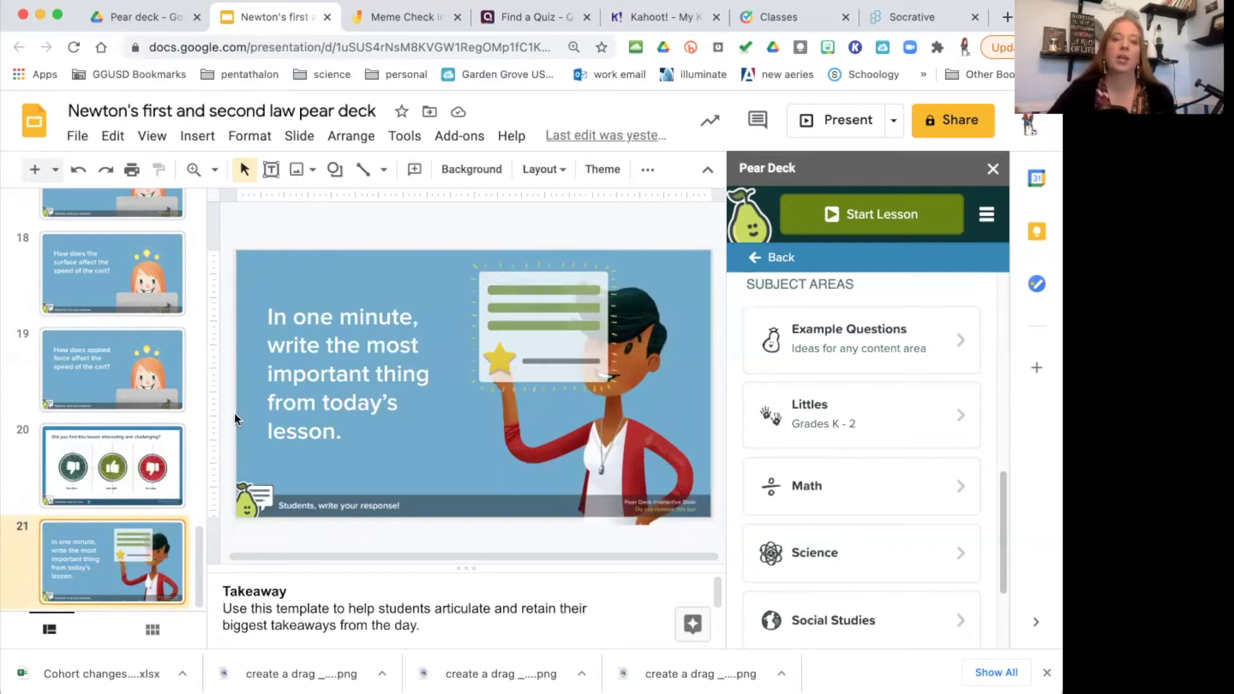
Switch to the Meme Check in Jamboard and go to frame 1/2
{"action": "left_click", "coordinate": [401, 24]}
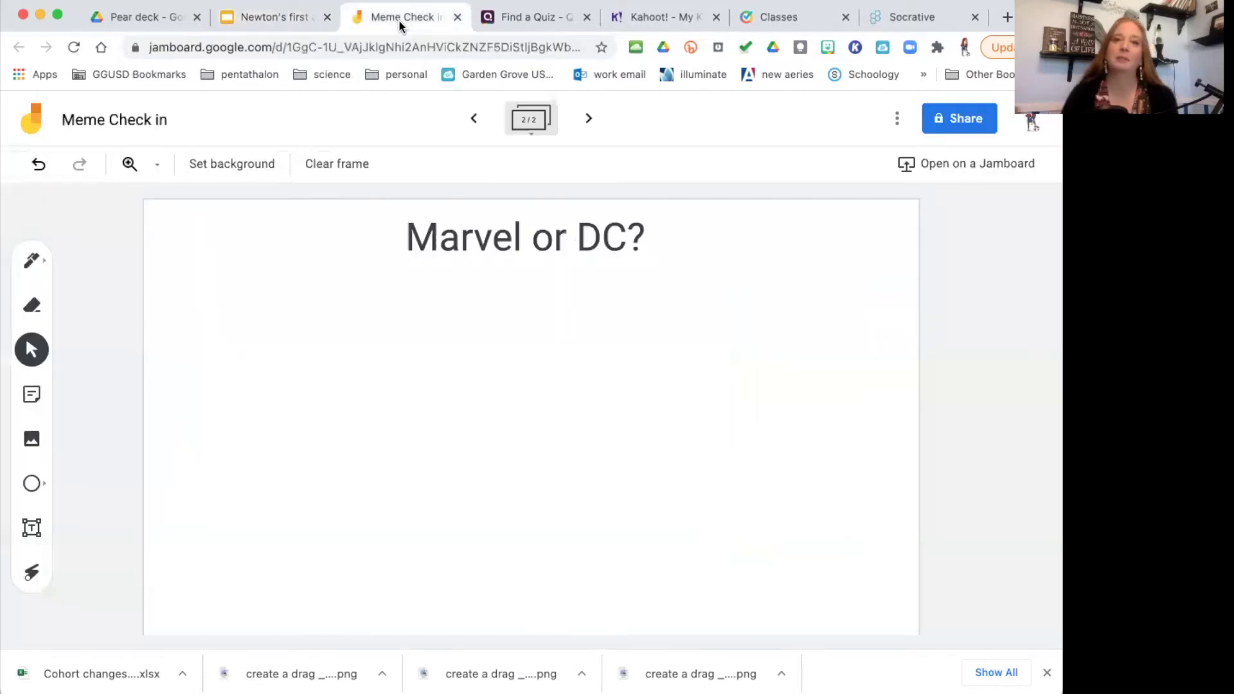
{"action": "left_click", "coordinate": [472, 122]}
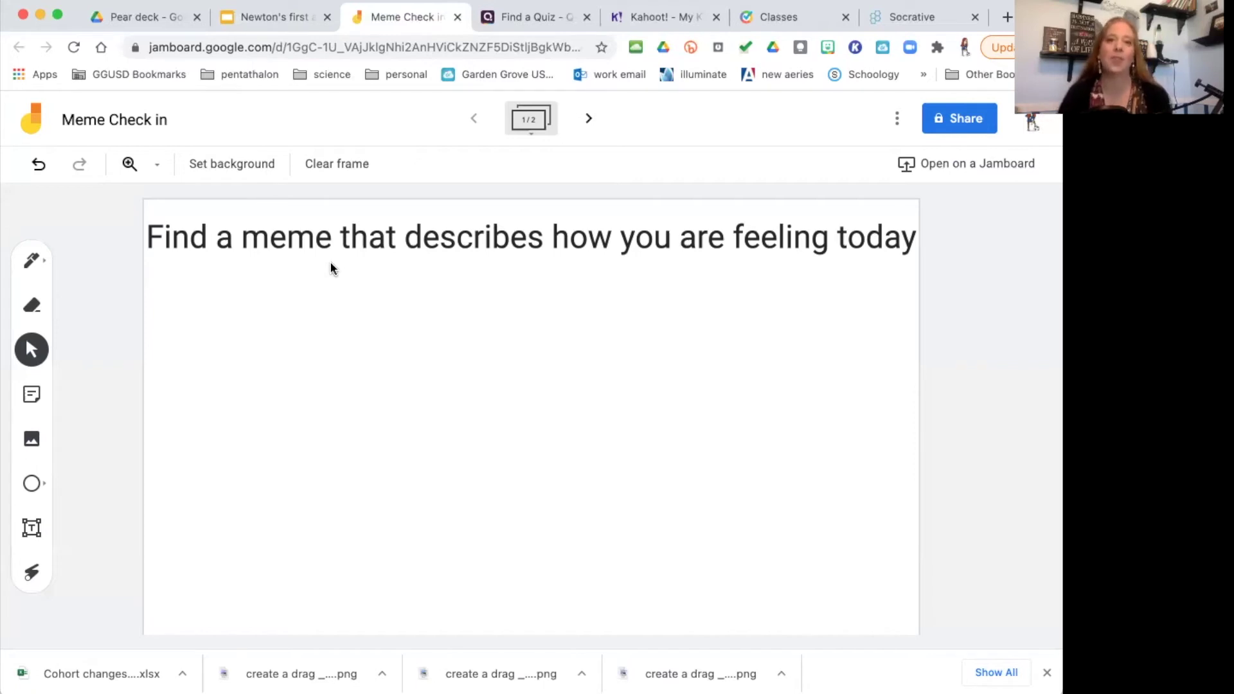
Advance the Meme Check in board to frame 2/2, "Marvel or DC?"
{"action": "left_click", "coordinate": [589, 118]}
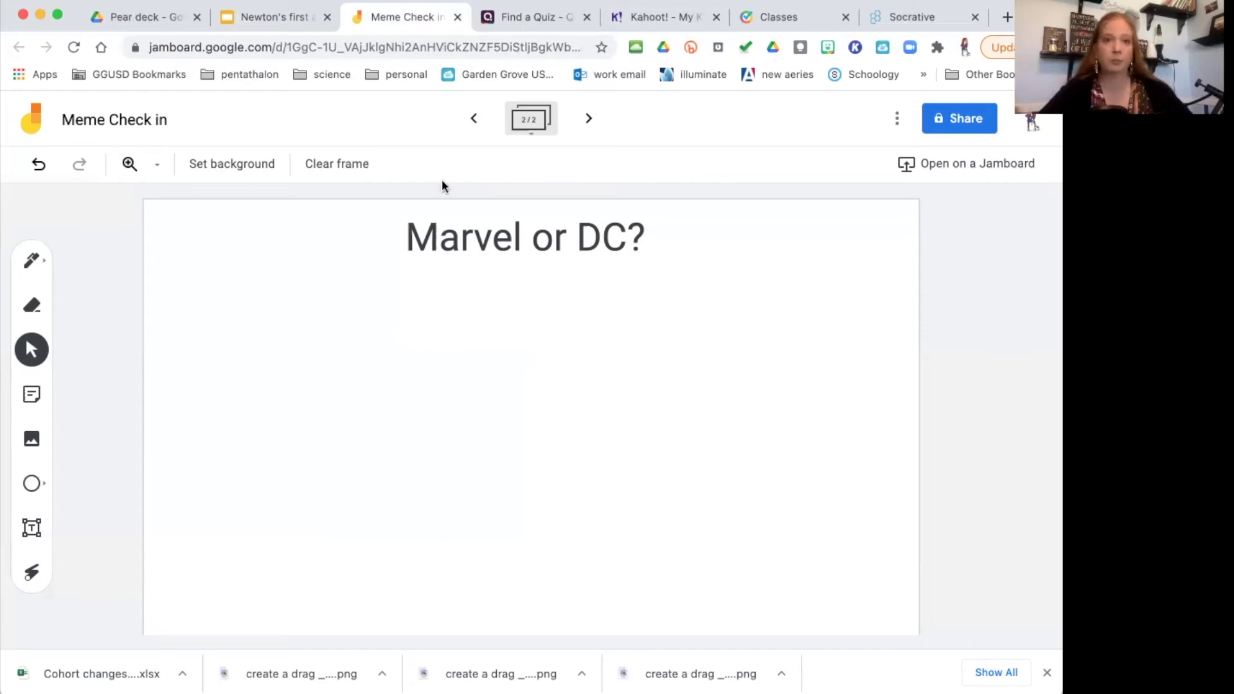
Switch to the 'Find a Quiz' tab showing the Quizizz Explore page
{"action": "left_click", "coordinate": [526, 17]}
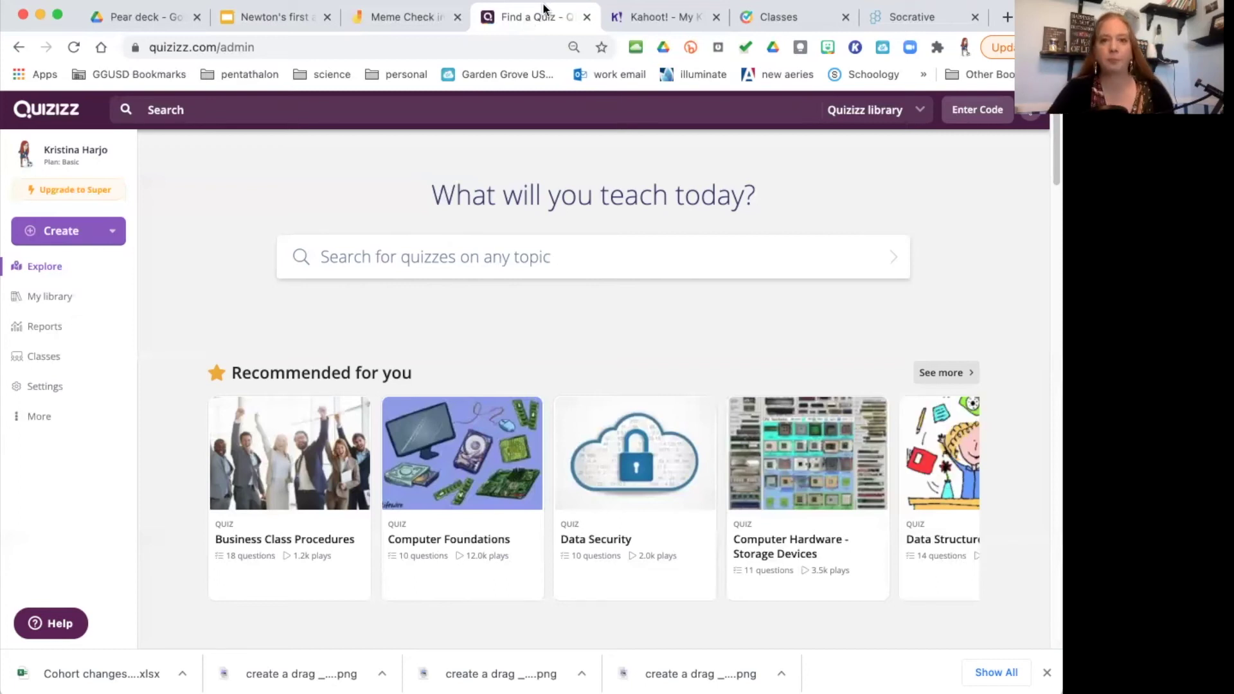
Switch to the 'Kahoot! - My Kahoots' tab listing the four saved kahoots
{"action": "left_click", "coordinate": [640, 14]}
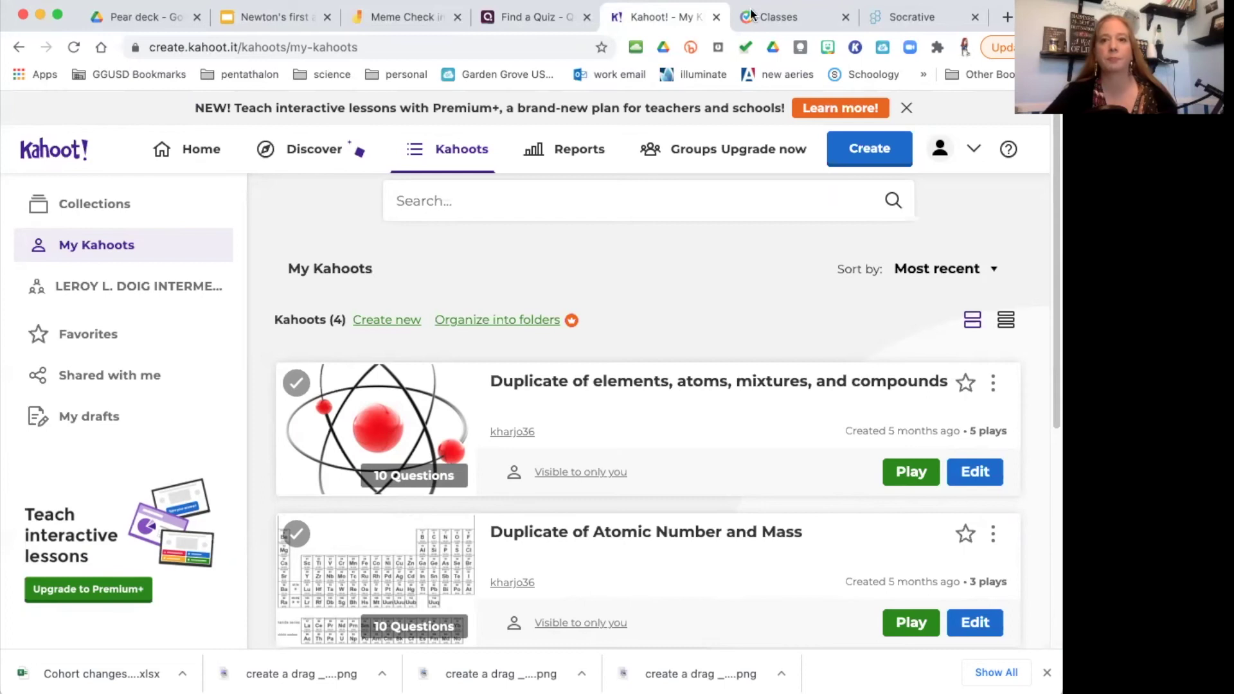
In the Formative Classes tab, open the Formatives list with per-class response counts
{"action": "left_click", "coordinate": [789, 18]}
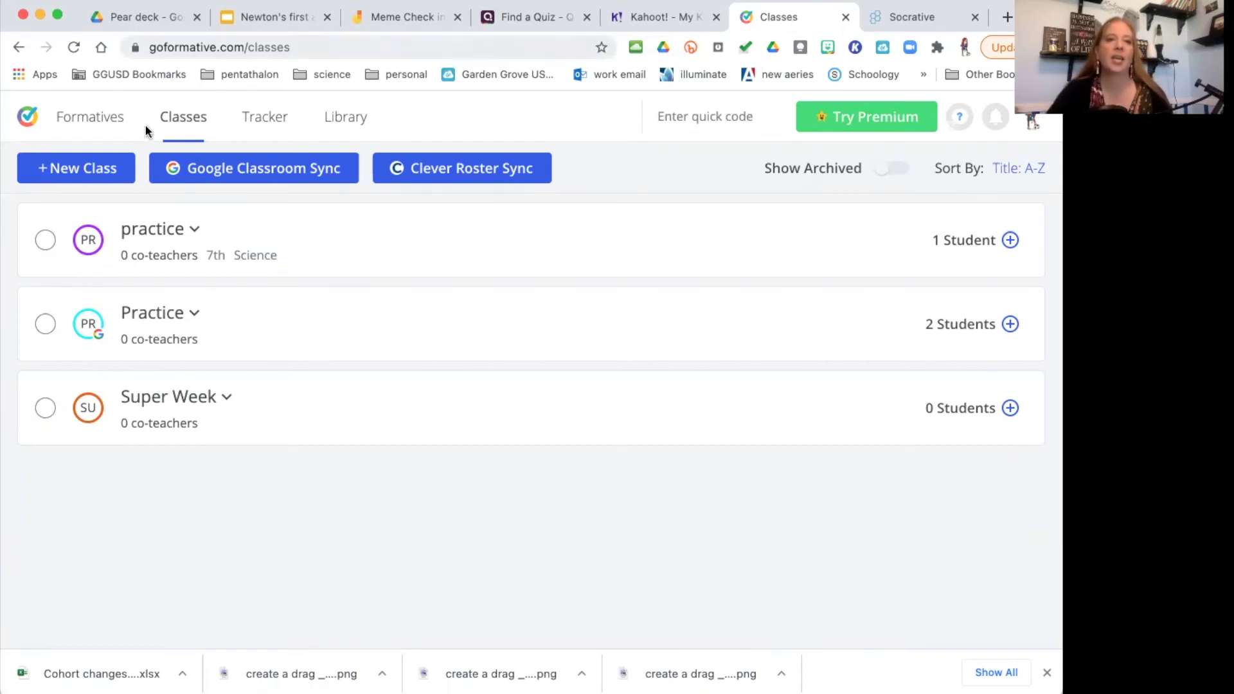
{"action": "left_click", "coordinate": [110, 124]}
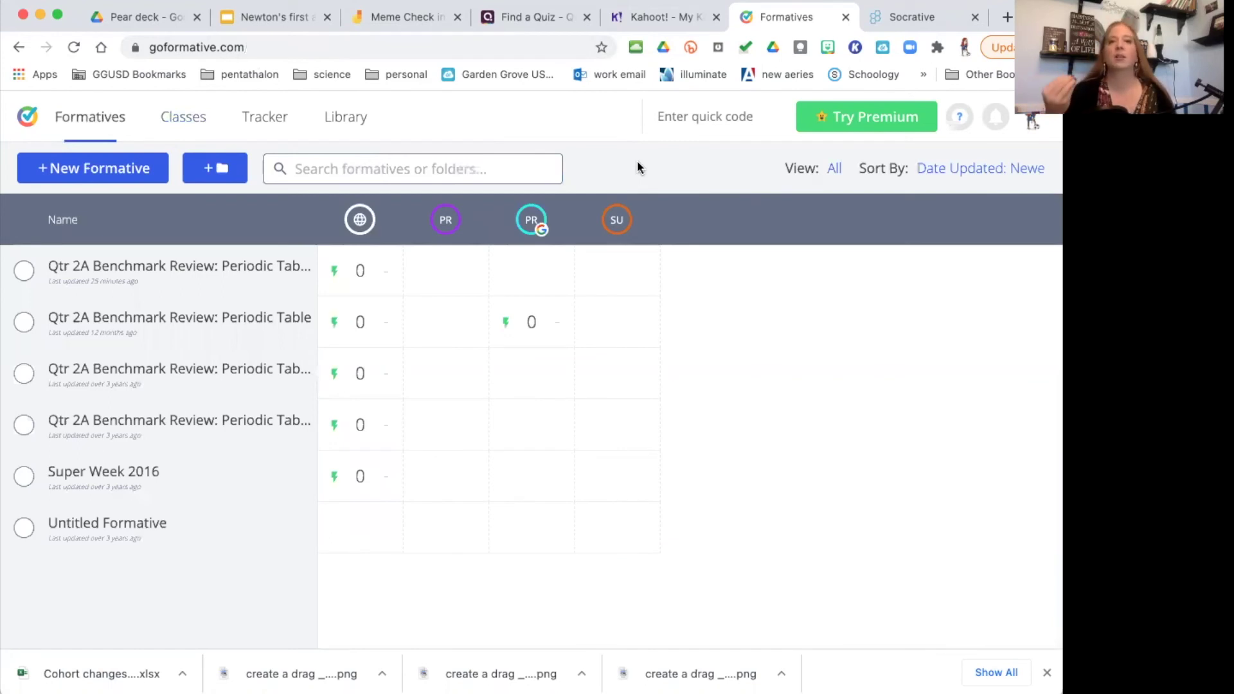
Open the 'Qtr 2A Benchmark Review: Periodic Table' formative to see its periodic-table coloring question
{"action": "left_click", "coordinate": [262, 318]}
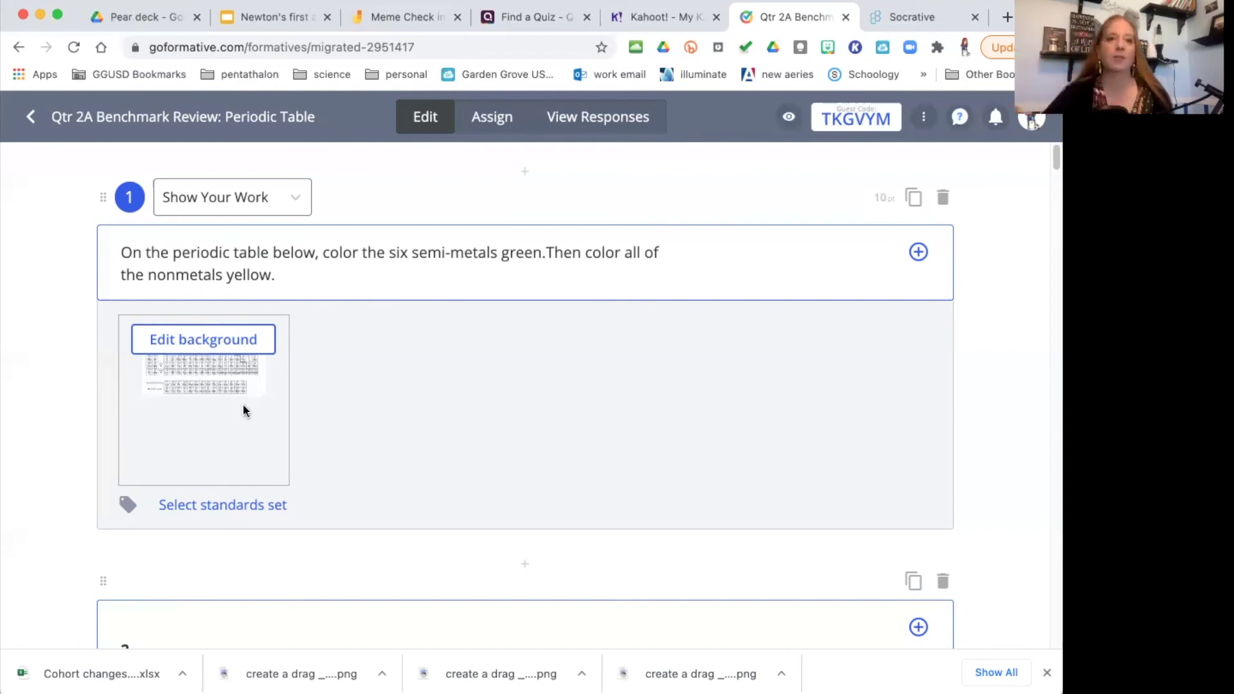
Flip through the Newton's laws deck, Meme Check in board, Quizizz home and Kahoot saved kahoots tabs
{"action": "left_click", "coordinate": [241, 16]}
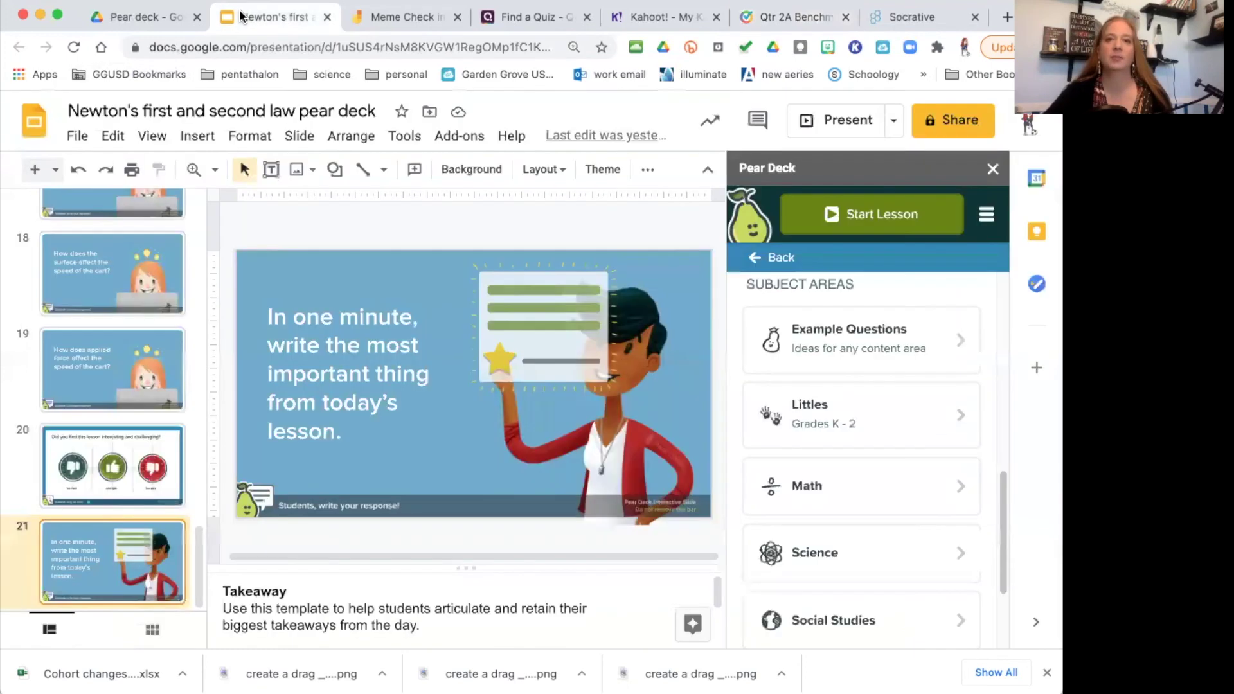
{"action": "left_click", "coordinate": [383, 21]}
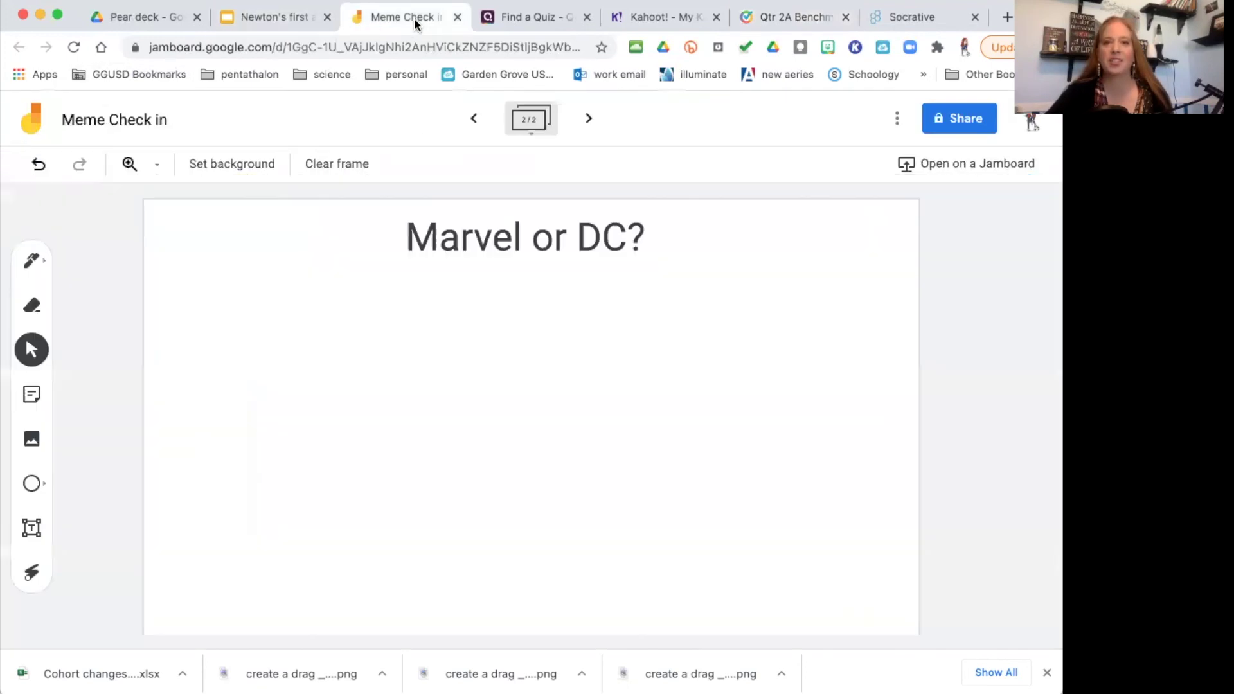
{"action": "left_click", "coordinate": [528, 18]}
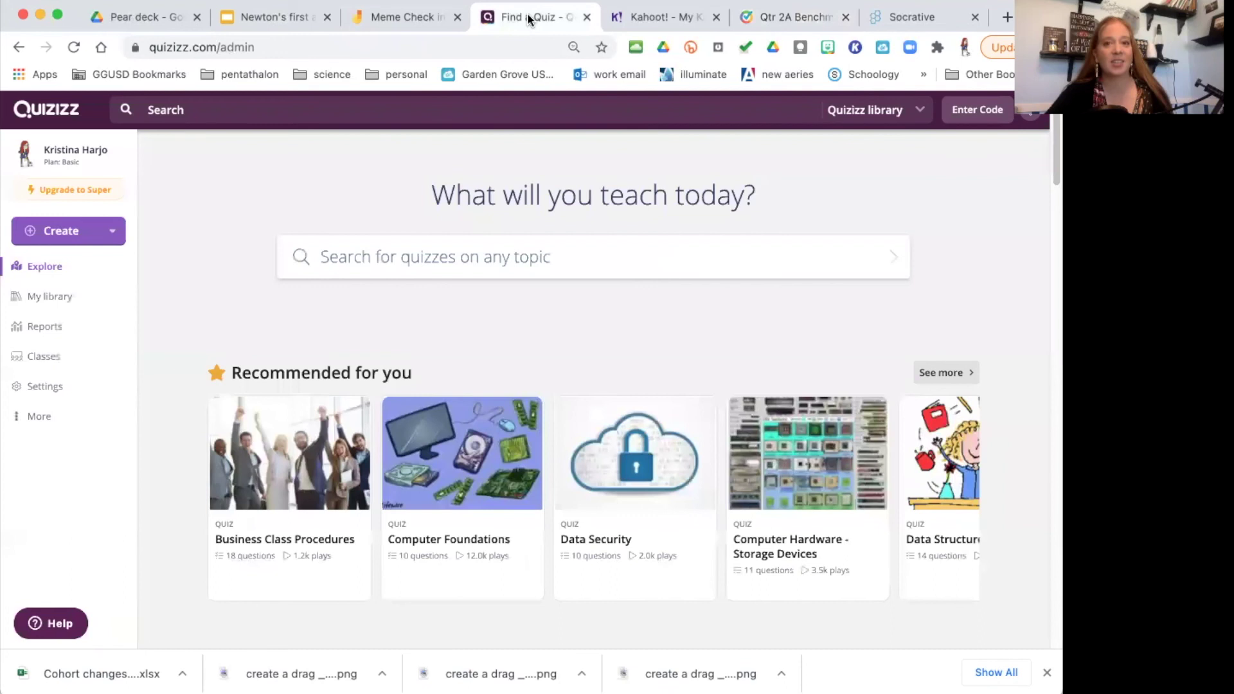
{"action": "left_click", "coordinate": [640, 19]}
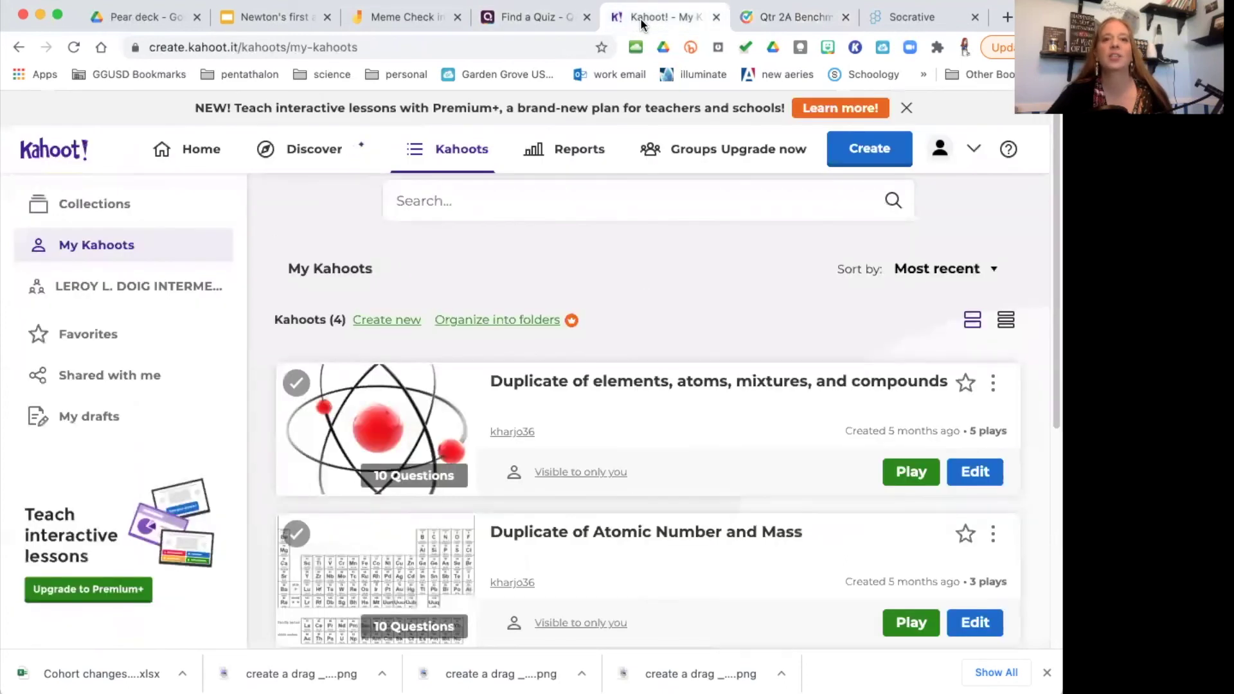
Return to Formative and show its Classes list: practice, Practice and Super Week
{"action": "left_click", "coordinate": [774, 20]}
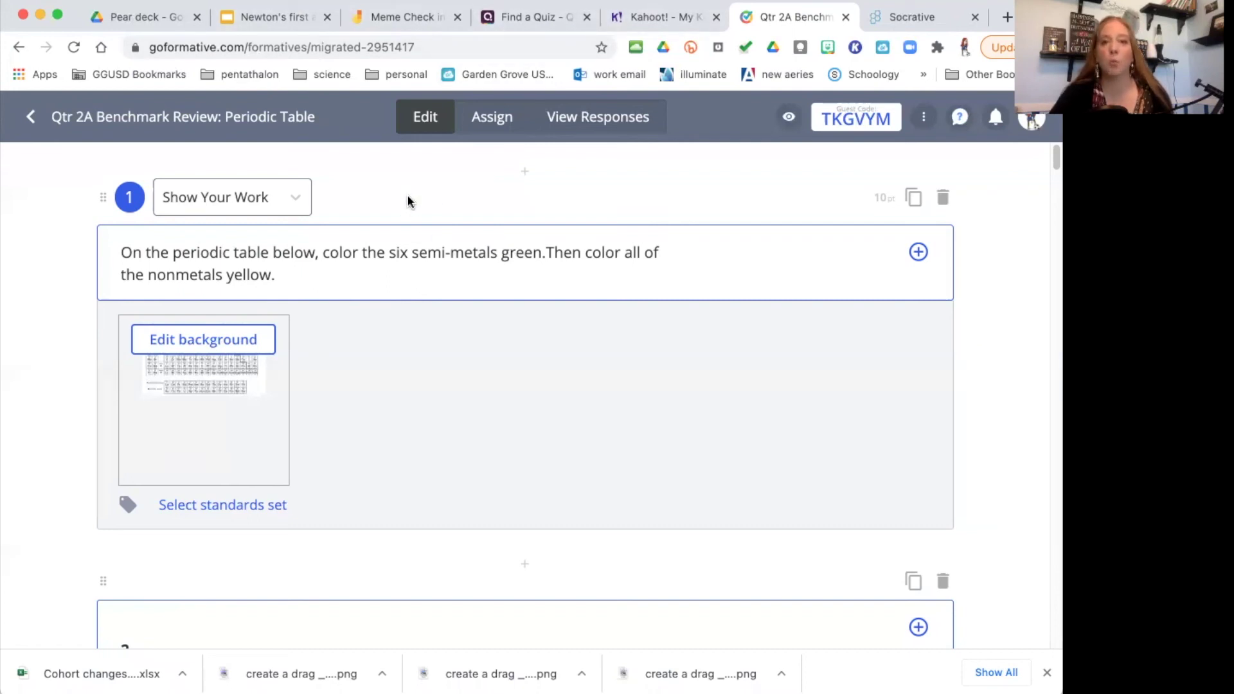
{"action": "left_click", "coordinate": [30, 117]}
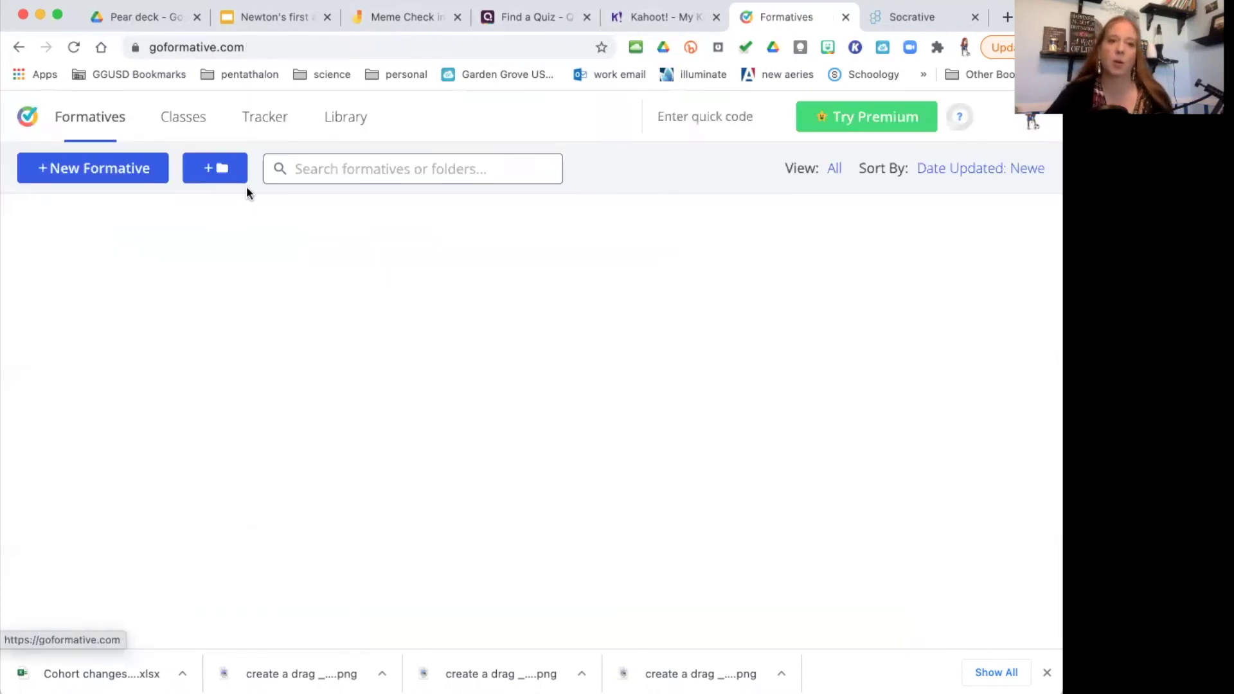
{"action": "left_click", "coordinate": [199, 118]}
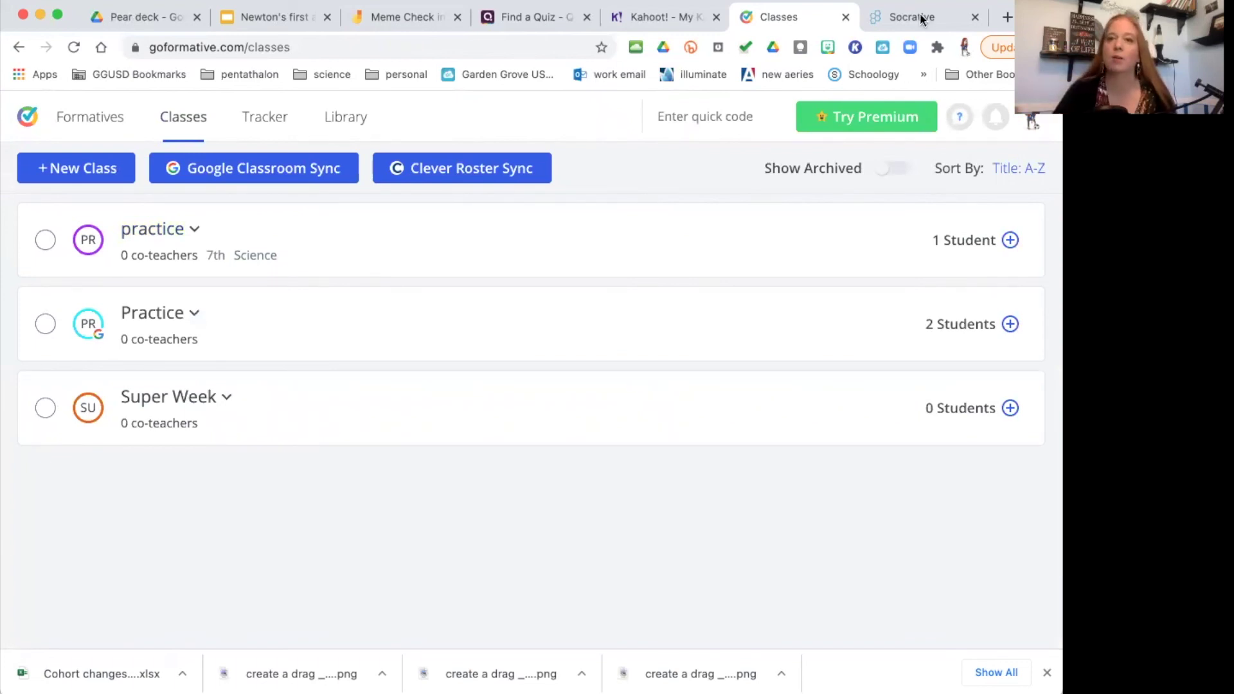
Switch to Socrative's teacher Launch page with Quiz, Space Race and Exit Ticket options
{"action": "left_click", "coordinate": [887, 18]}
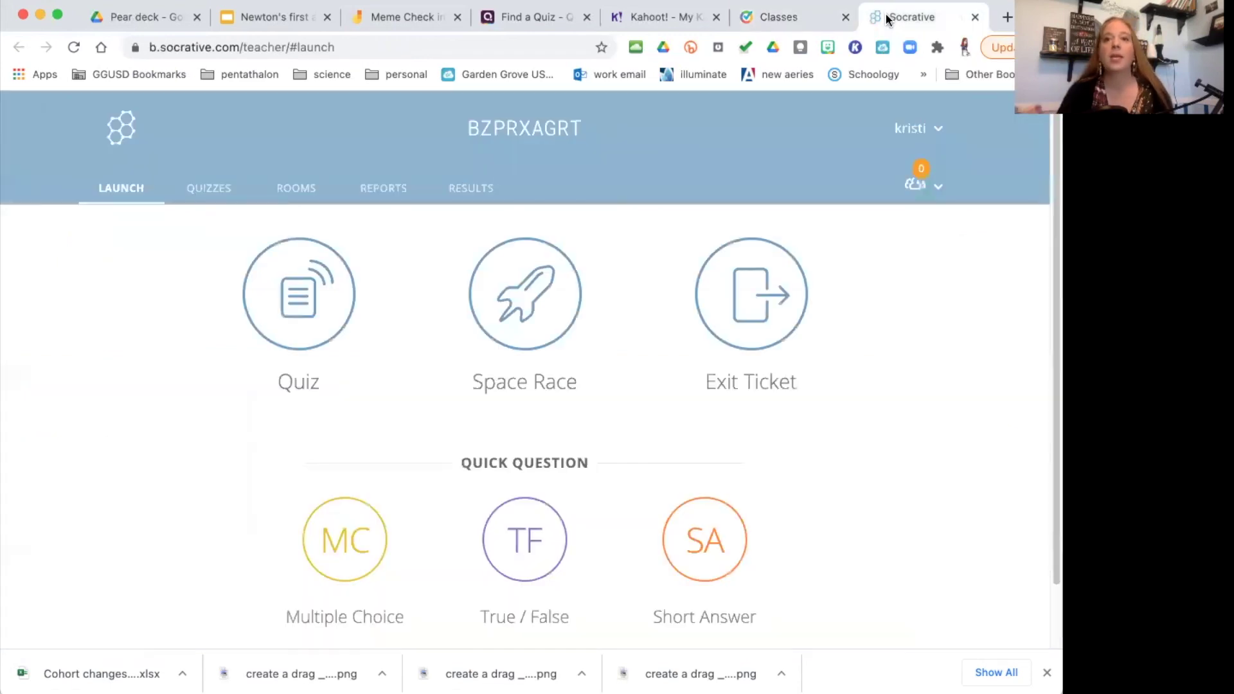